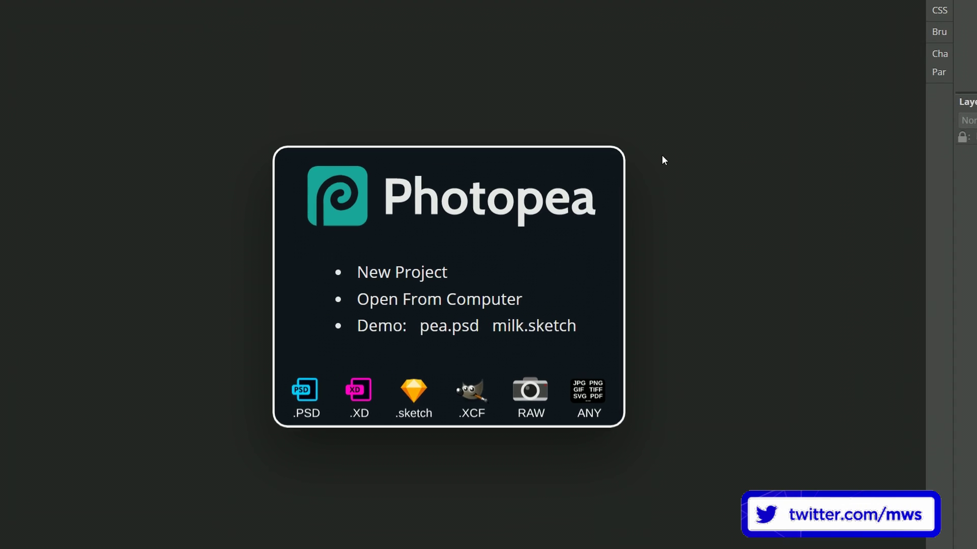
Create a new 1280 x 720 px project with a transparent background
left_click(465, 249)
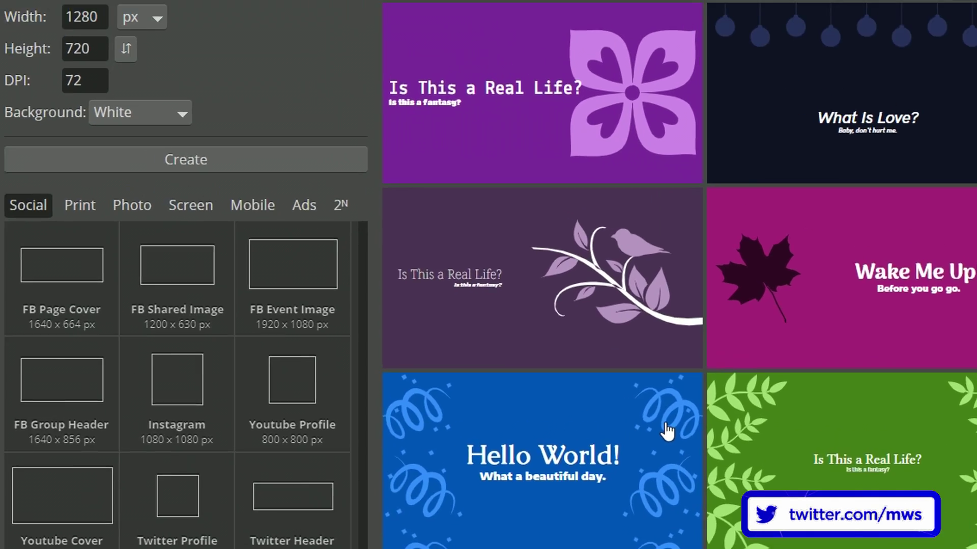
double_click(262, 214)
double_click(254, 249)
left_click(612, 279)
double_click(244, 217)
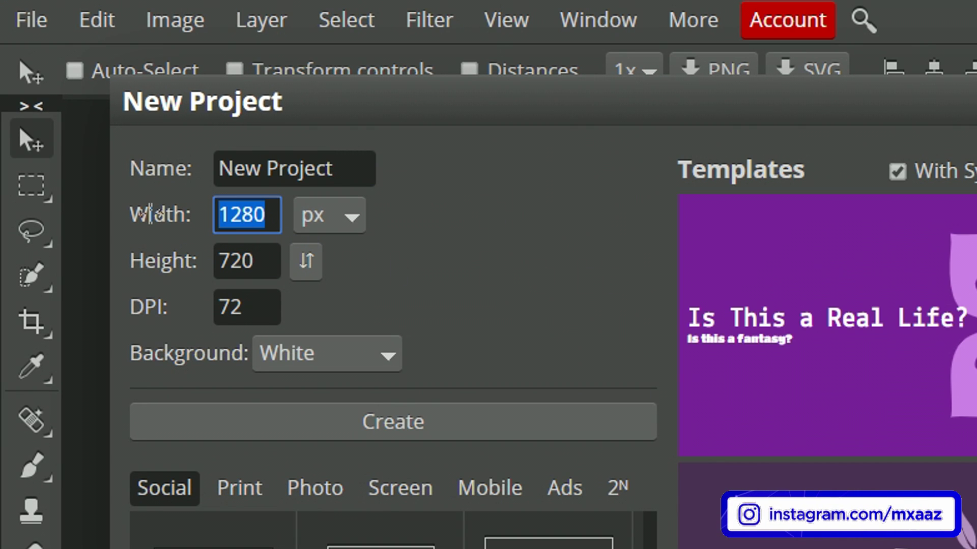
double_click(259, 258)
left_click(477, 194)
left_click(471, 192)
left_click(371, 356)
left_click(362, 418)
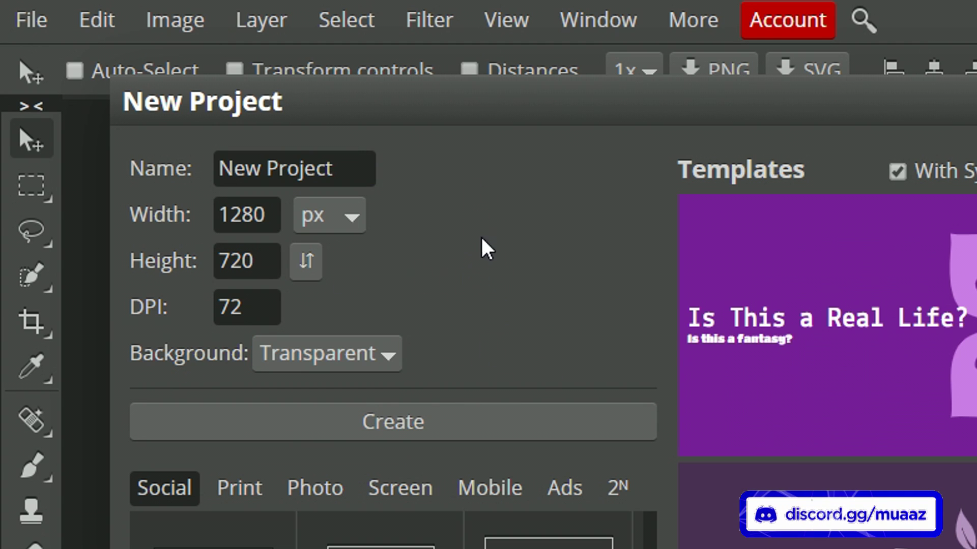
left_click(422, 413)
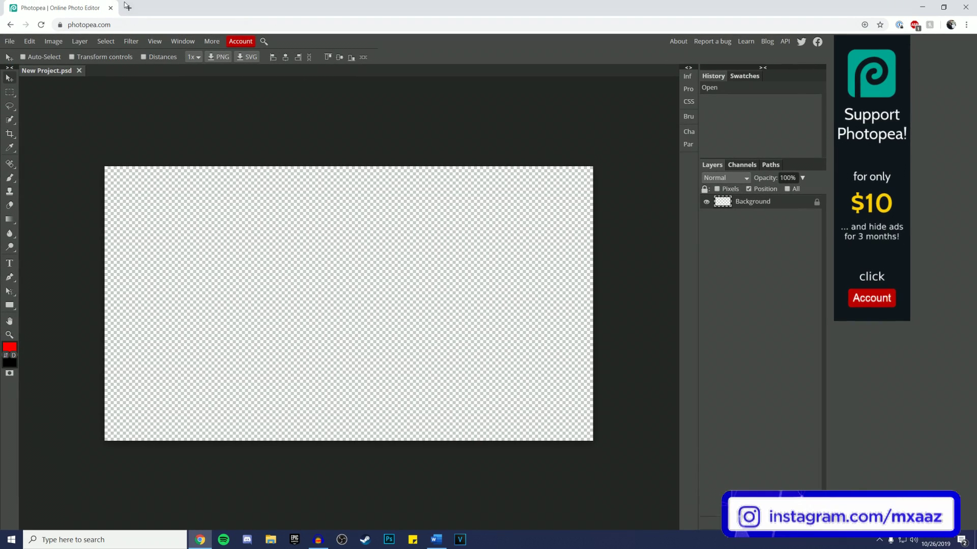
In a new browser tab, search Google Images for "1280x720 droplets wallpaper" and open the blue water droplets result from hdqwalls.com
left_click(127, 7)
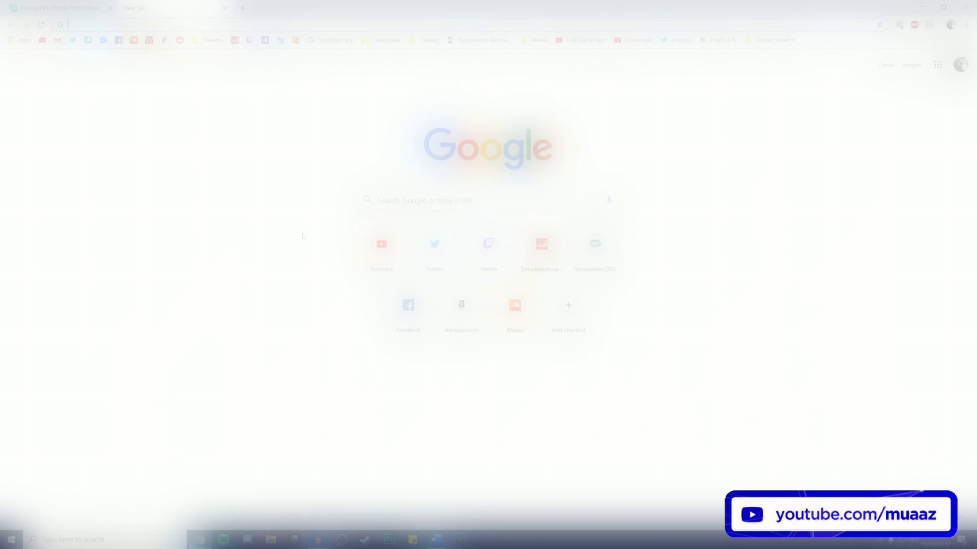
type("1280x720")
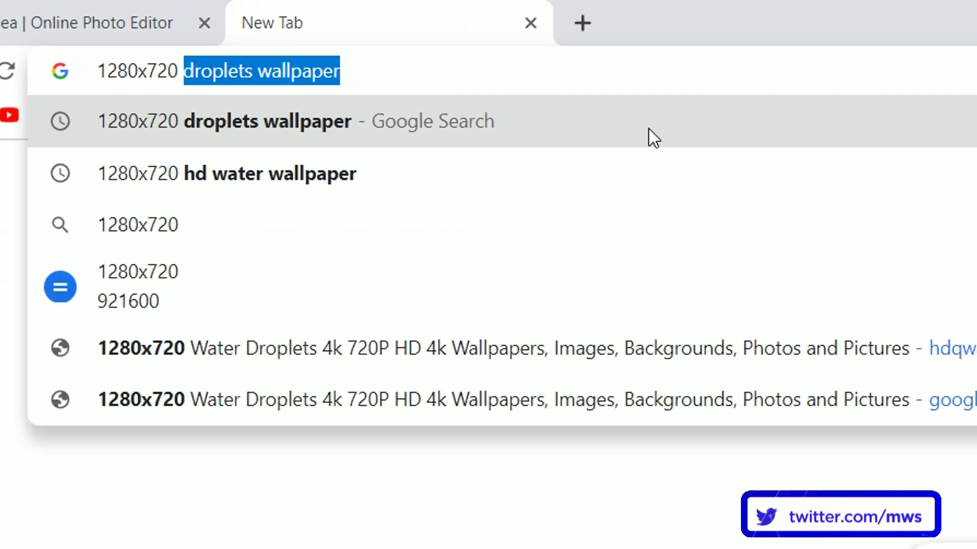
left_click(957, 289)
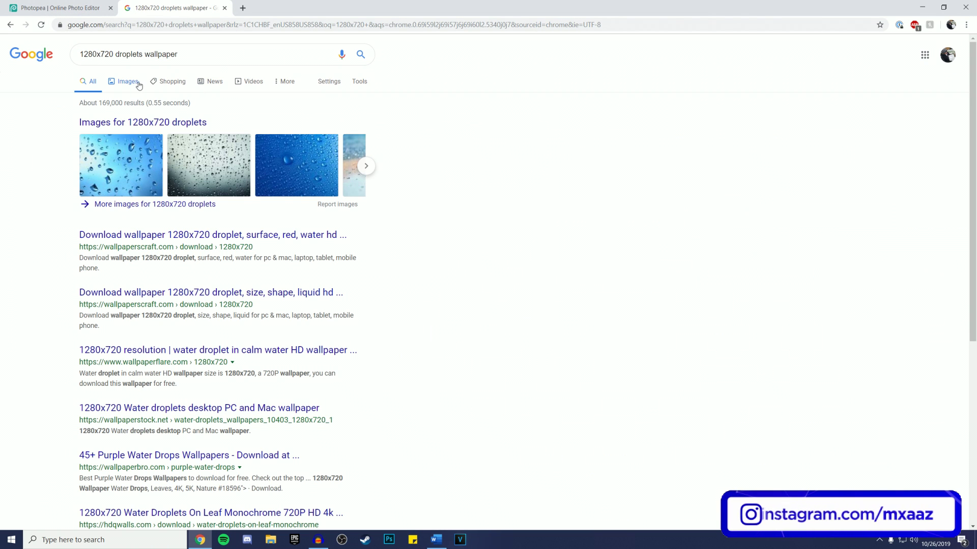
left_click(127, 83)
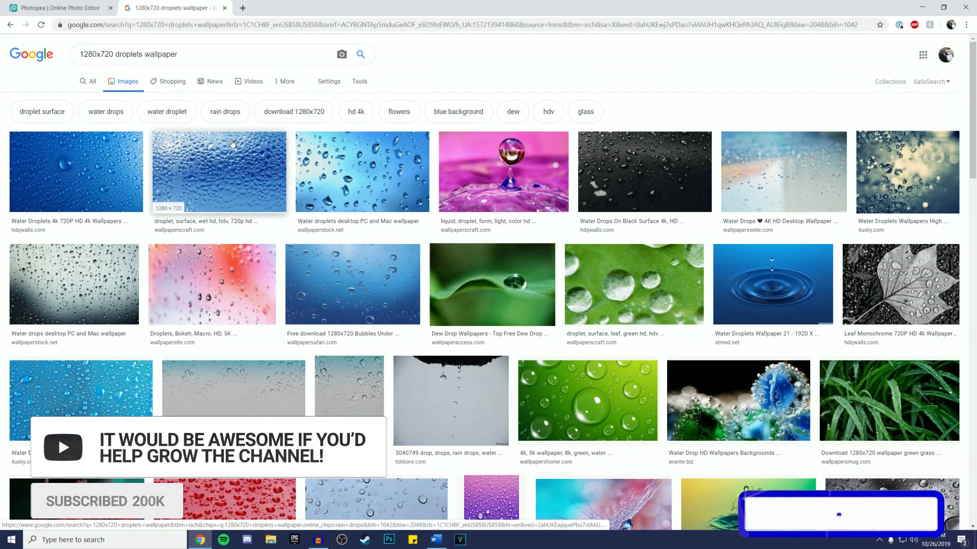
left_click(76, 171)
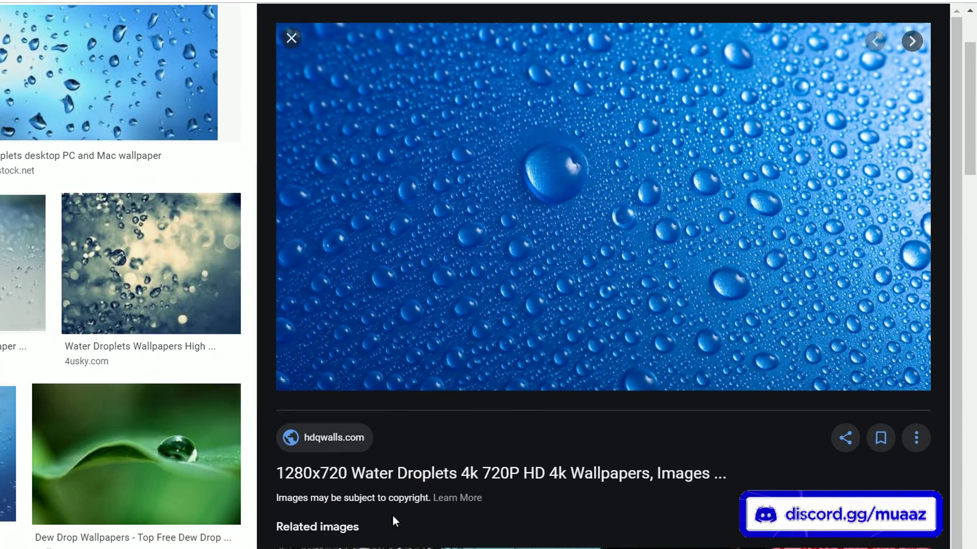
Highlight the 1280x720 resolution in the image title and in the search query to check the wallpaper's size
left_click_drag(273, 471, 347, 473)
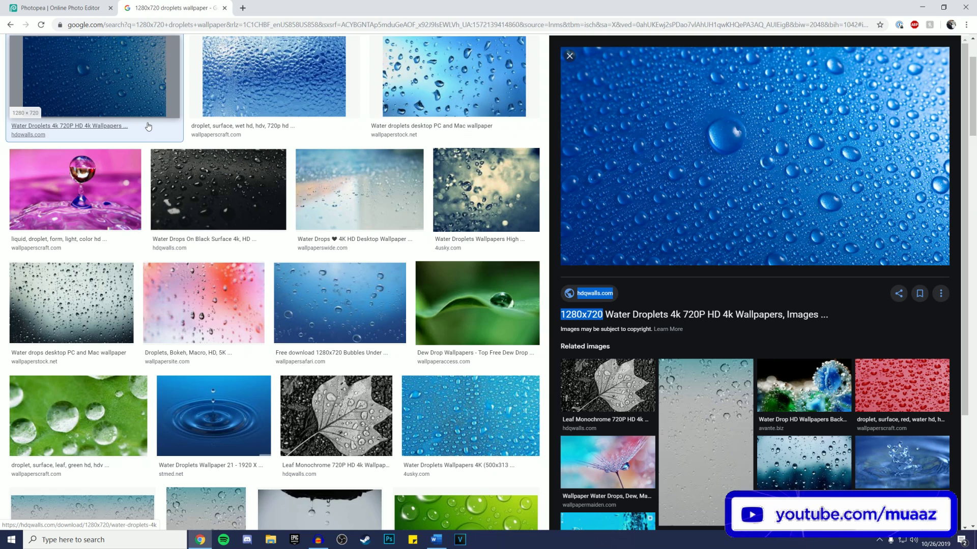
scroll(148, 125, "up", 2)
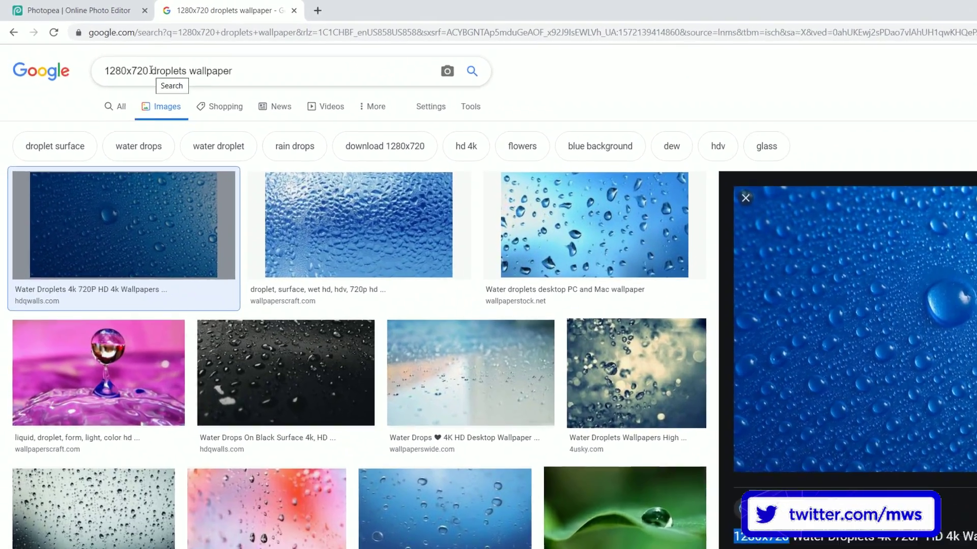
left_click_drag(113, 54, 78, 51)
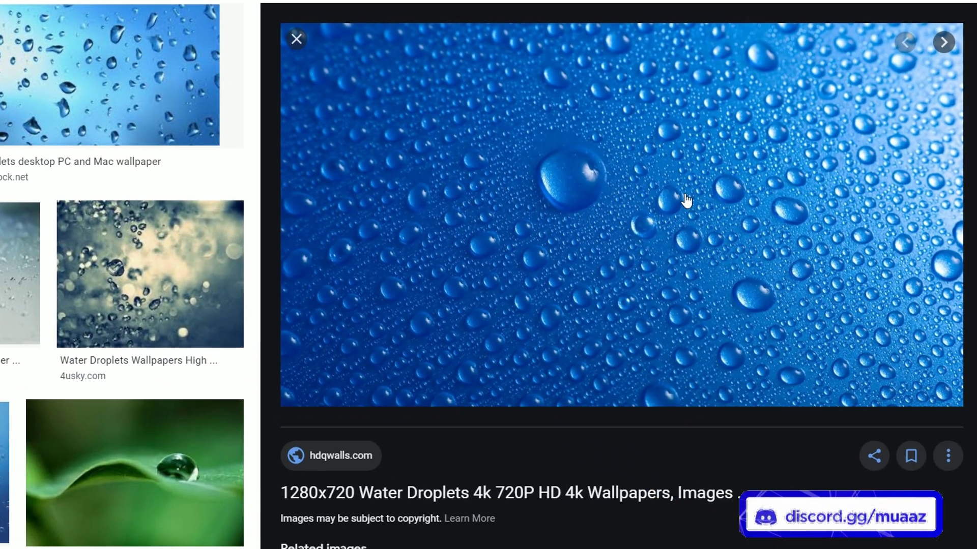
Save the previewed droplets wallpaper to the Desktop as a JPEG named WaterDroplets
right_click(969, 269)
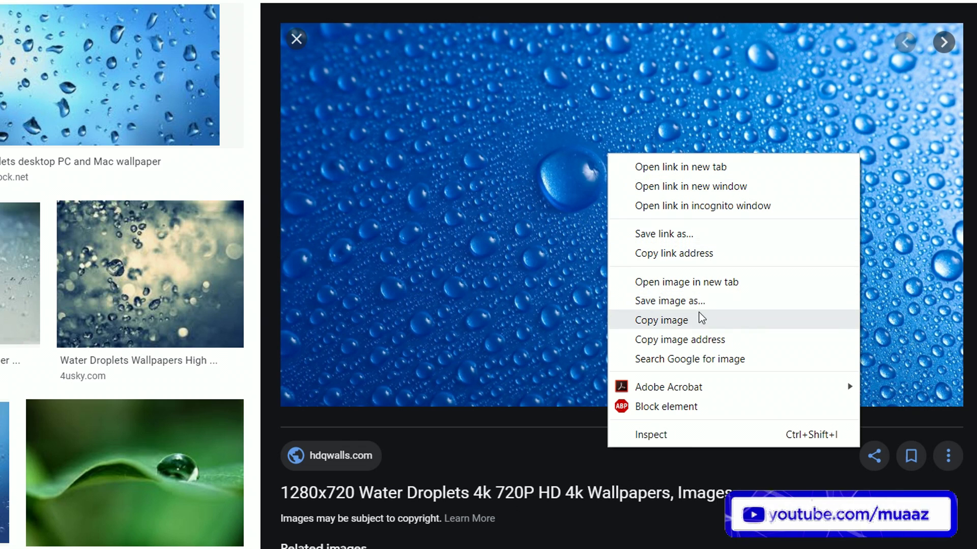
left_click(670, 301)
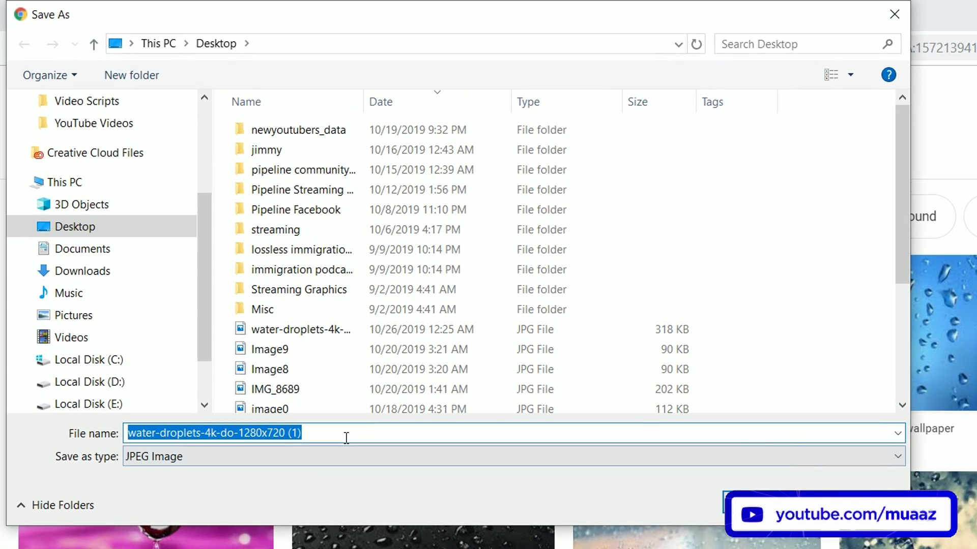
left_click_drag(350, 432, 134, 438)
type("WaterDroplets")
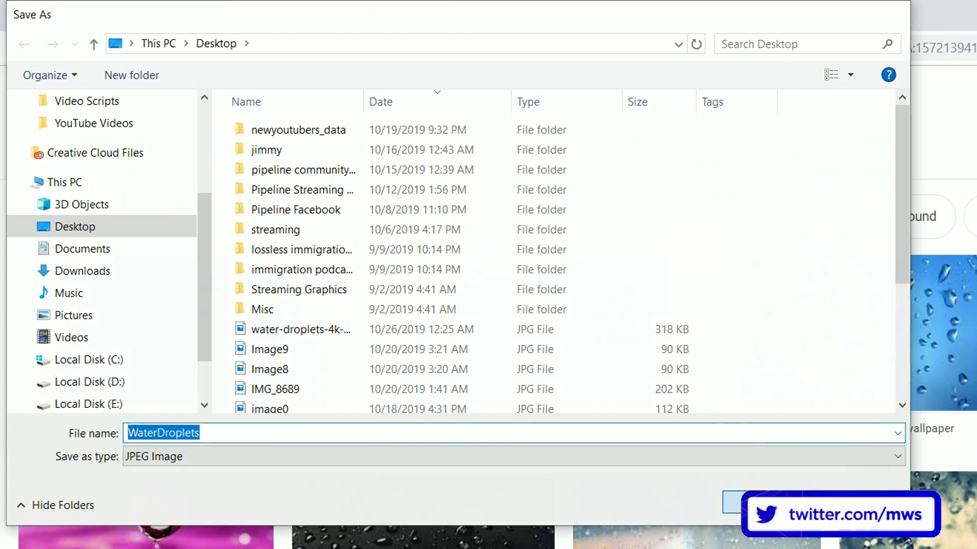
key("Return")
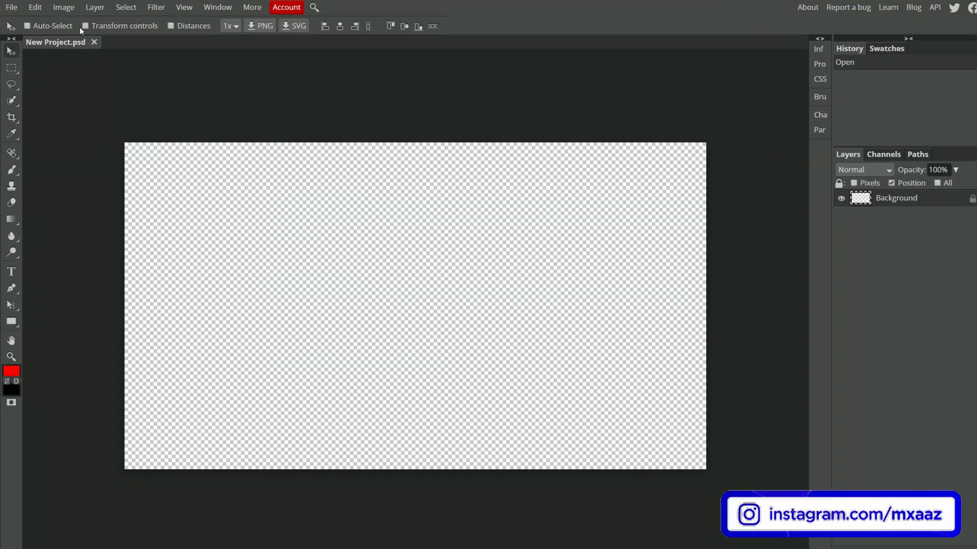
Back in Photopea, place WaterDroplets from the Desktop into the project and apply it at full canvas size
left_click(35, 7)
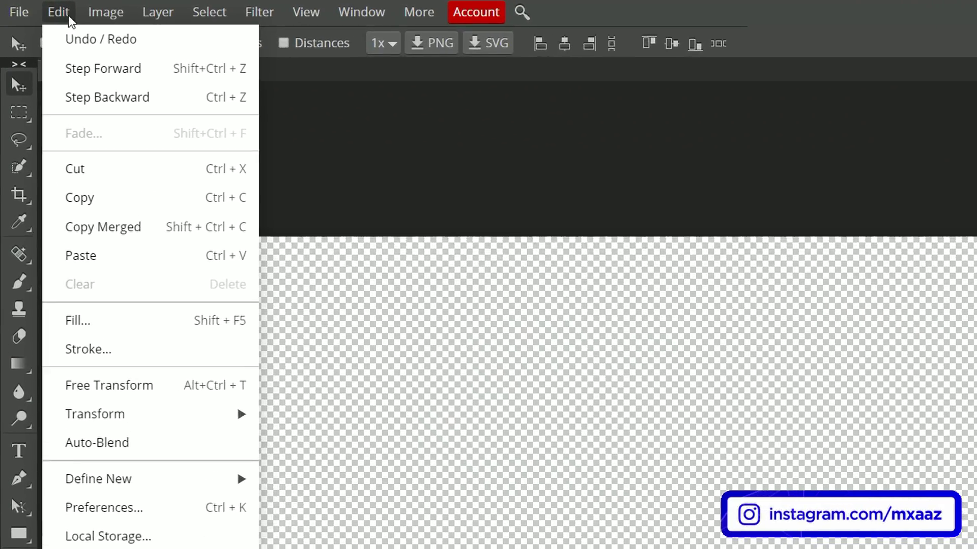
mouse_move(6, 11)
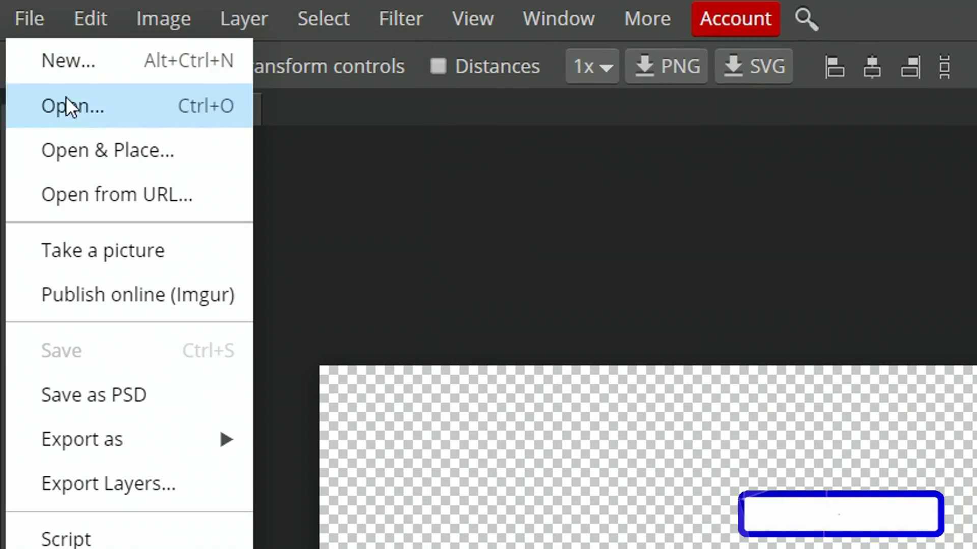
left_click(72, 167)
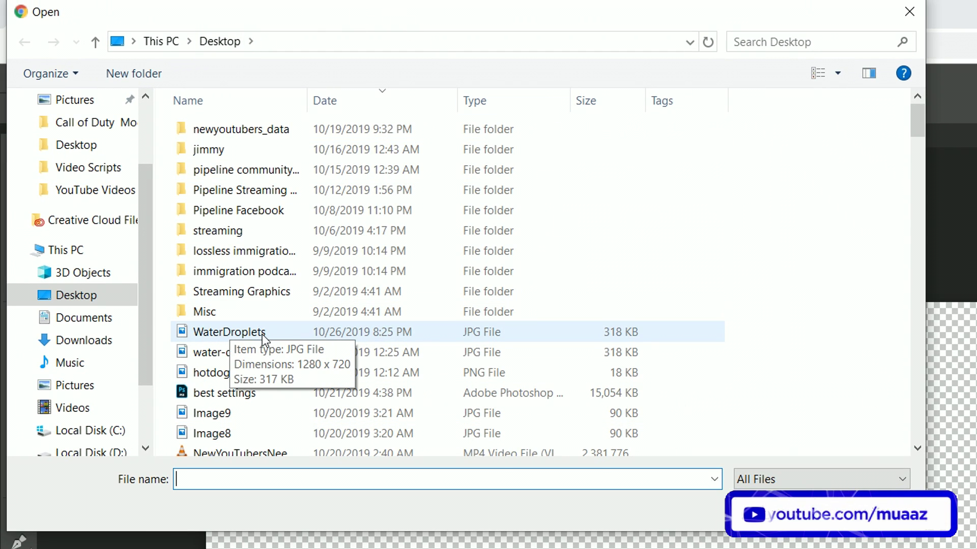
left_click(229, 334)
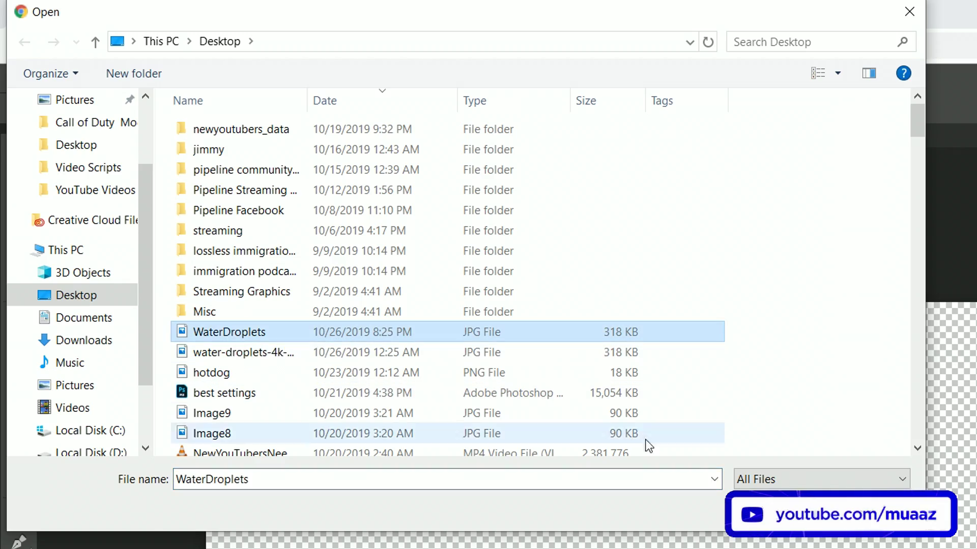
left_click(740, 478)
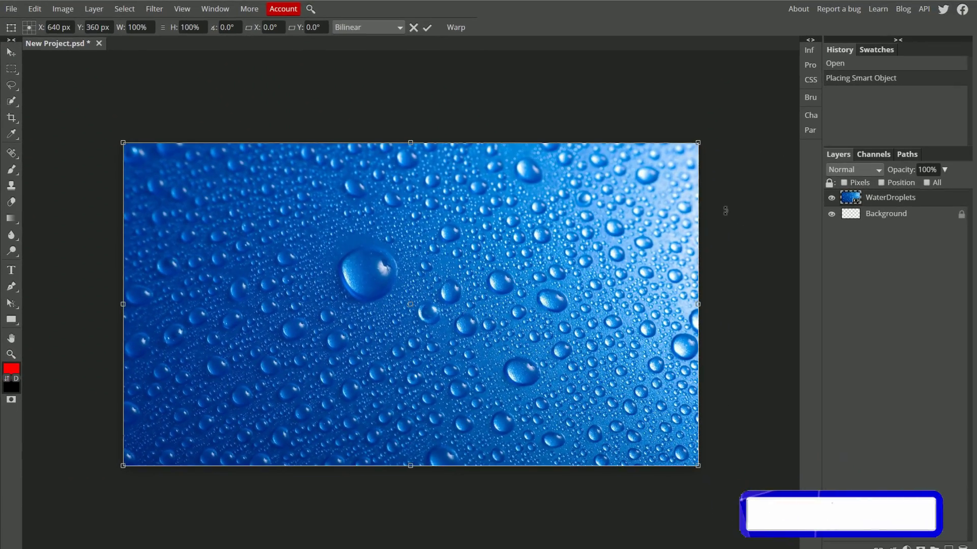
mouse_move(564, 257)
left_mouse_down()
mouse_move(590, 224)
mouse_move(621, 263)
mouse_move(565, 256)
left_mouse_up()
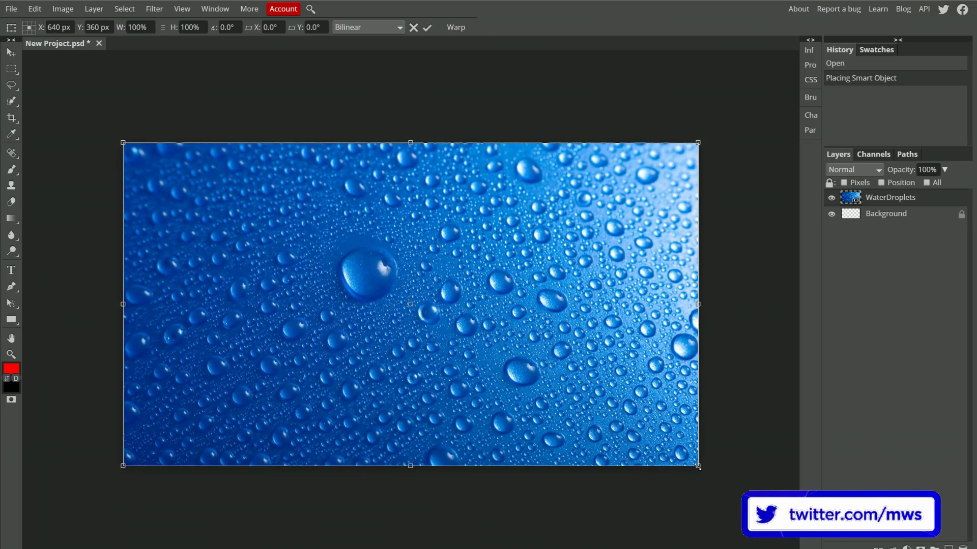
mouse_move(697, 466)
left_mouse_down()
mouse_move(767, 510)
mouse_move(649, 466)
mouse_move(802, 480)
mouse_move(698, 466)
left_mouse_up()
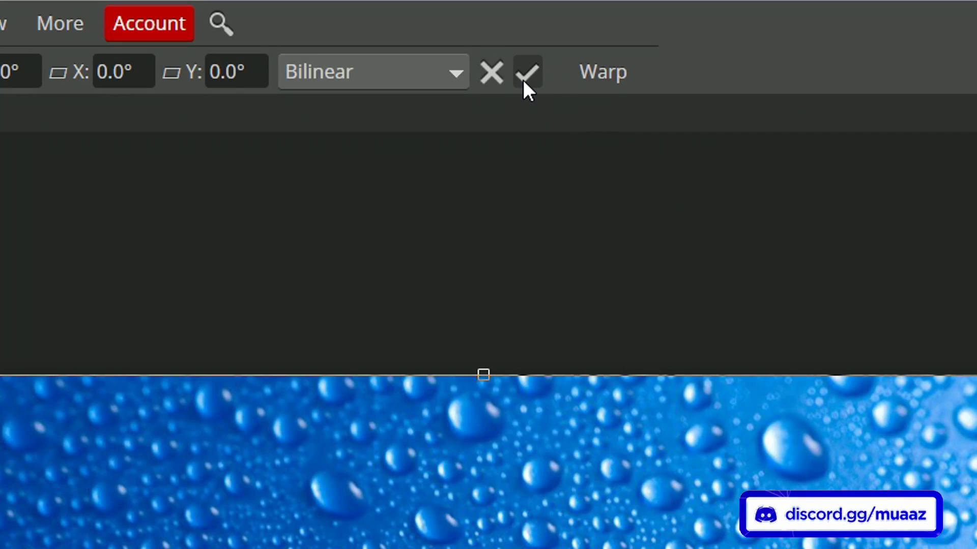
left_click(527, 74)
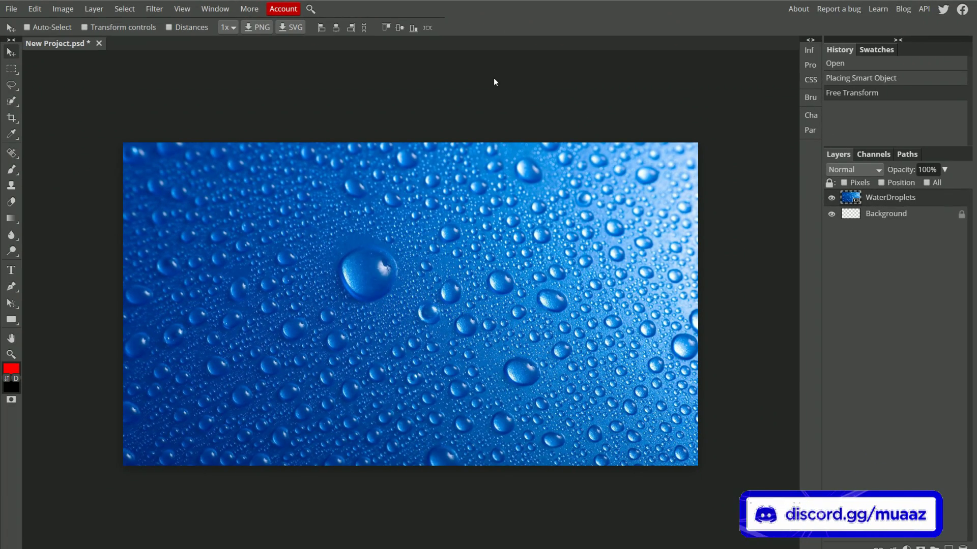
Place the hotdog PNG from the Desktop into the project over the droplets wallpaper
key("m")
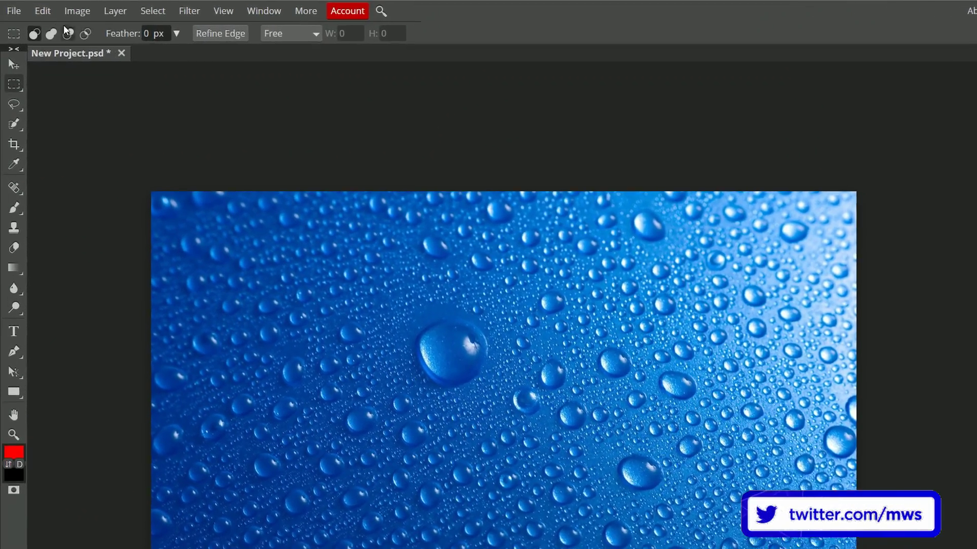
left_click(11, 8)
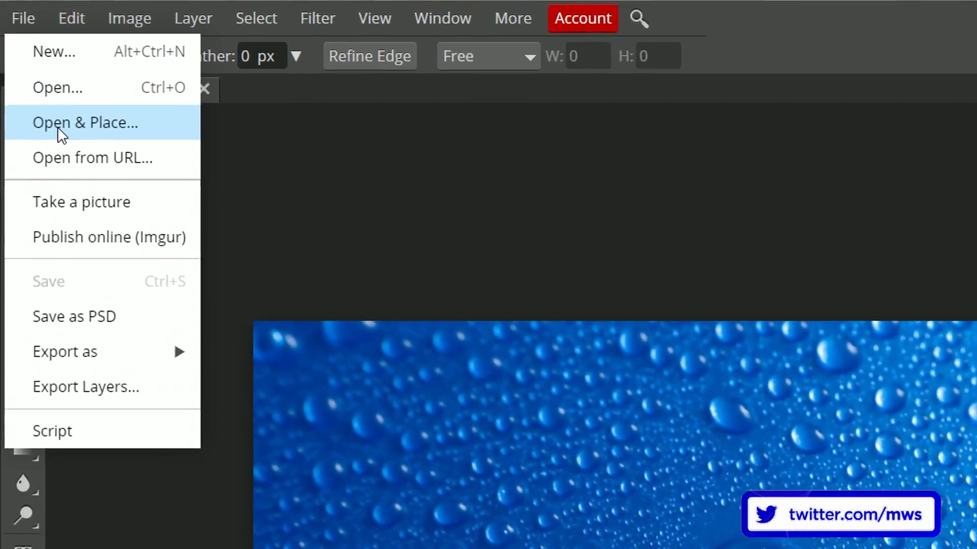
left_click(62, 100)
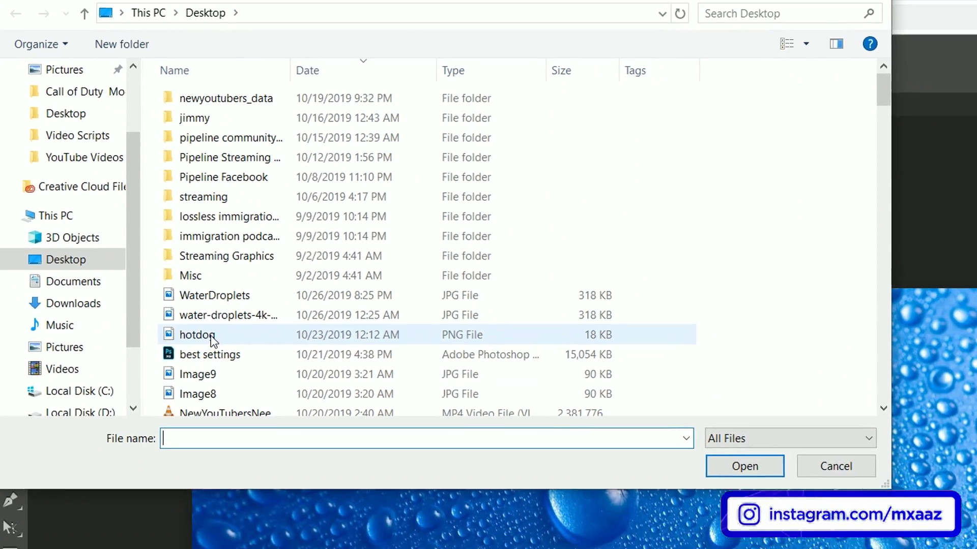
left_click(214, 376)
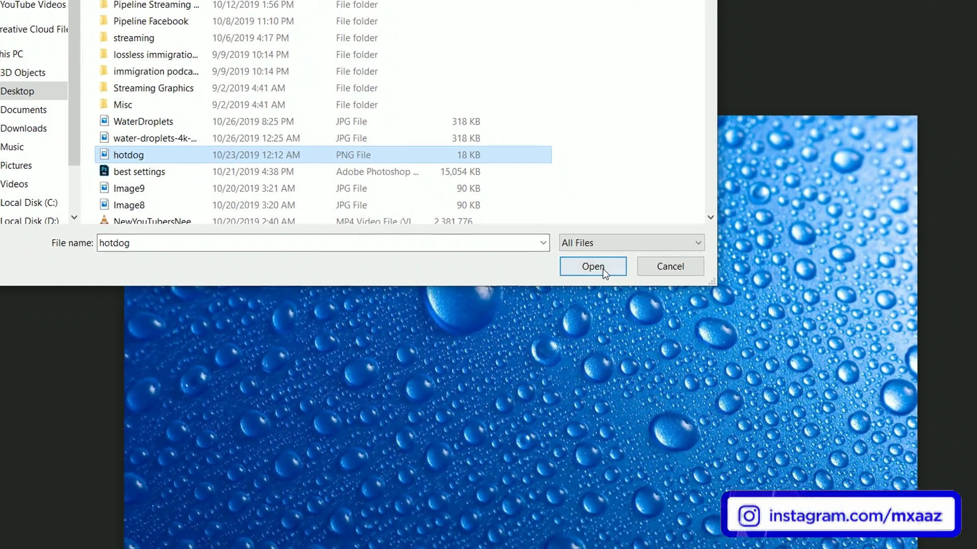
left_click(610, 328)
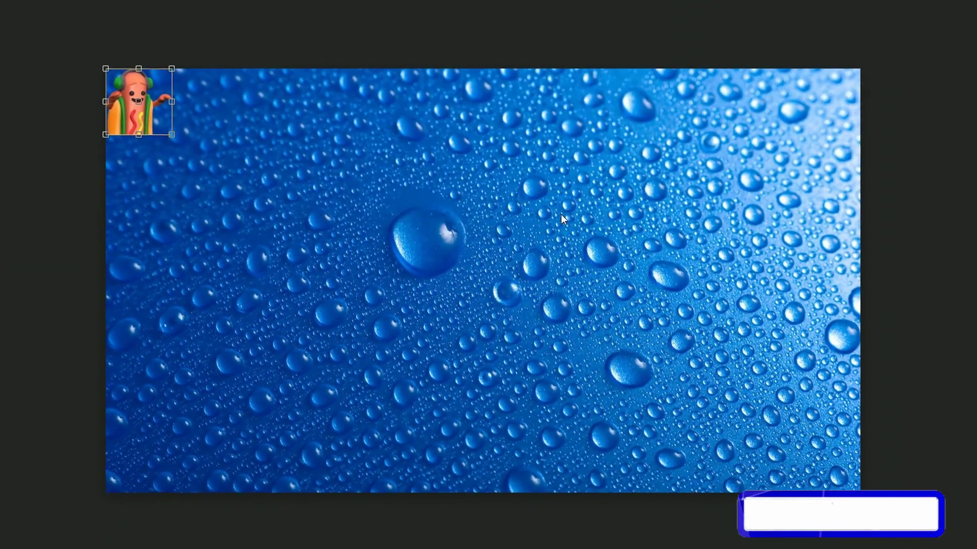
Apply the hotdog's placement and move it to just below and right of the large droplet
left_click_drag(147, 108, 201, 138)
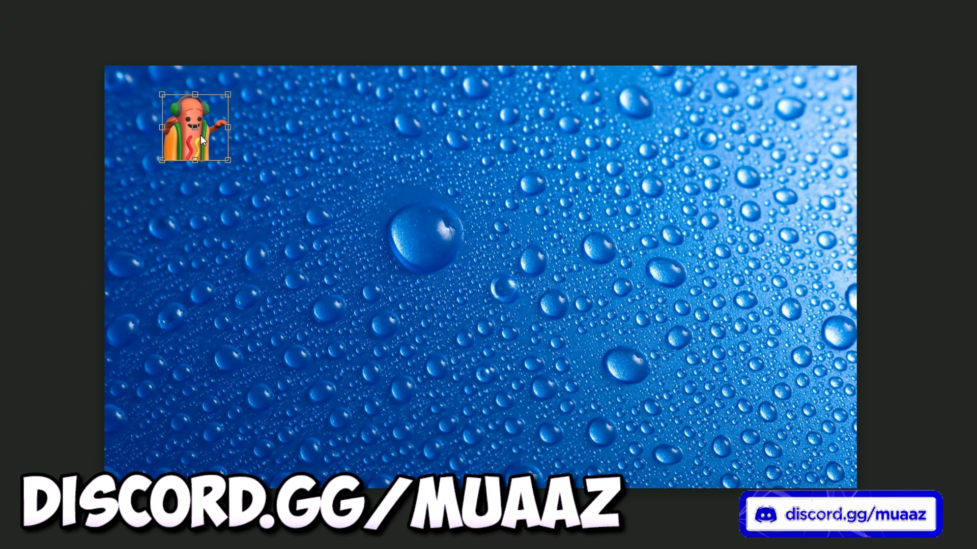
left_click_drag(217, 138, 325, 209)
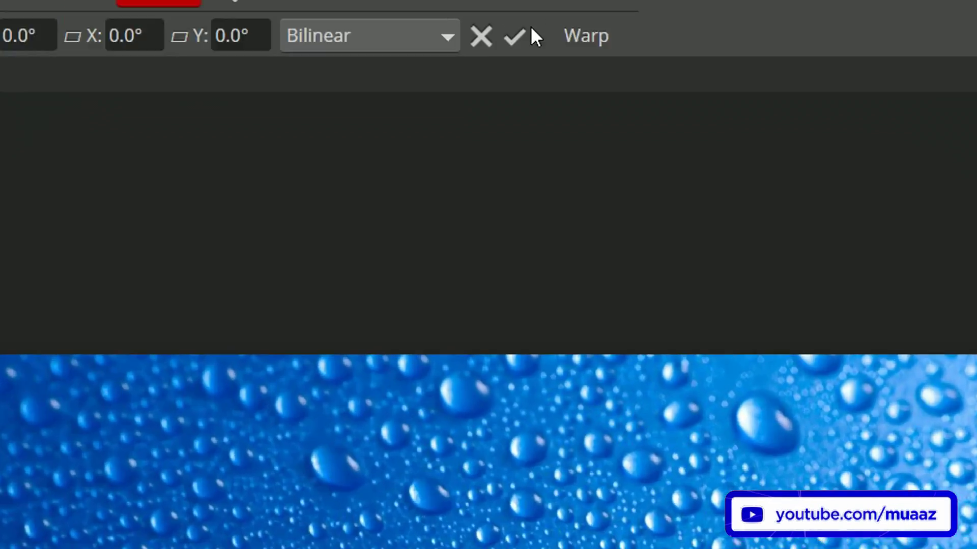
left_click(524, 34)
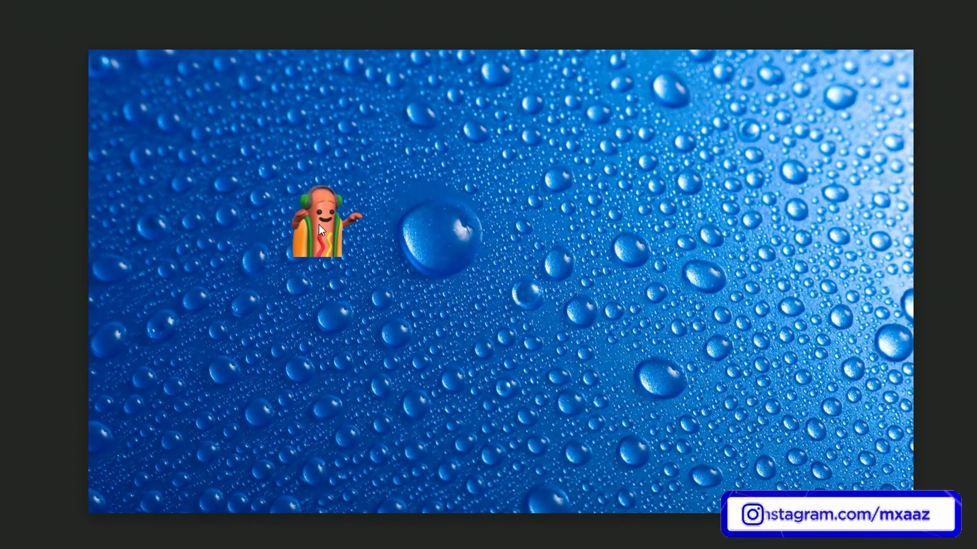
left_click_drag(319, 225, 541, 306)
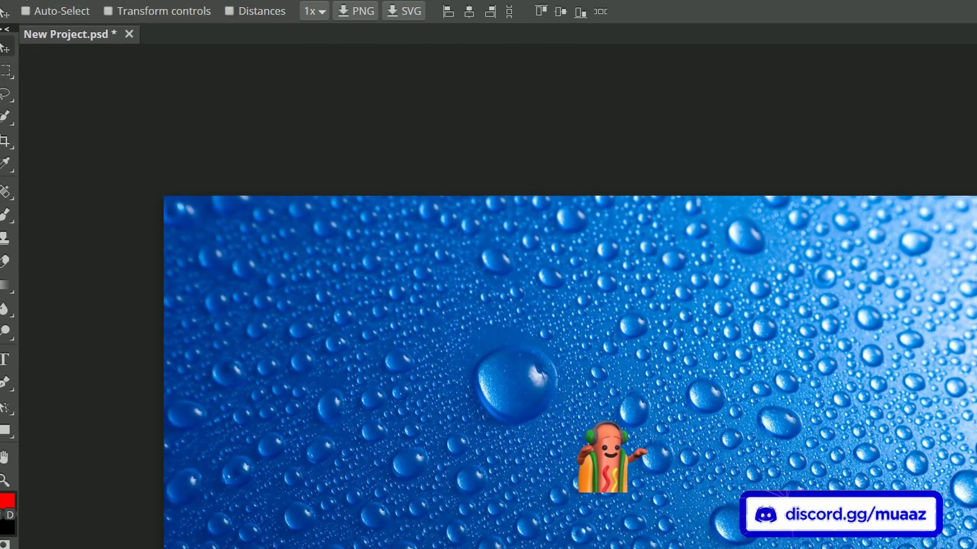
Use Free Transform to enlarge the hotdog greatly and place it at the lower-right corner of the canvas, then apply it
left_click(50, 12)
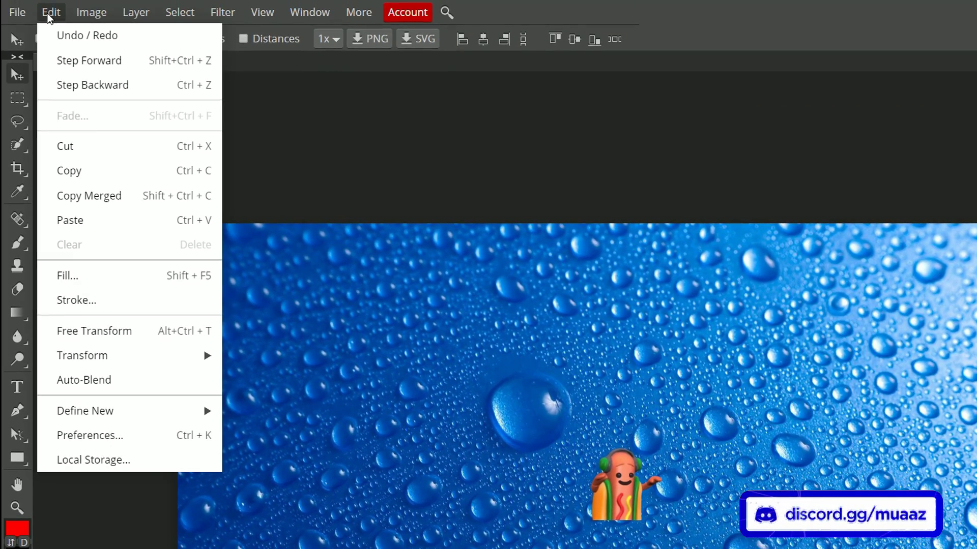
left_click(131, 333)
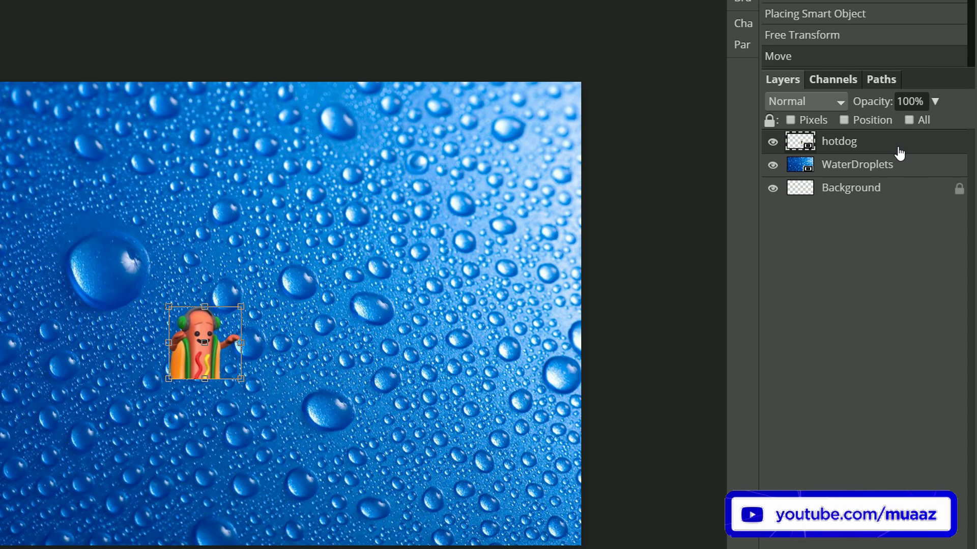
left_click_drag(242, 379, 320, 463)
left_click_drag(371, 393, 360, 284)
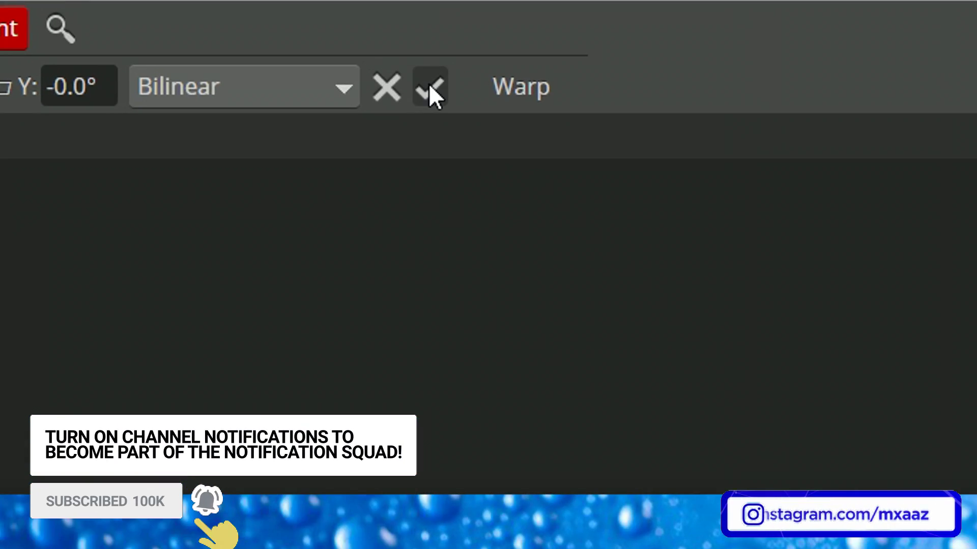
left_click(430, 87)
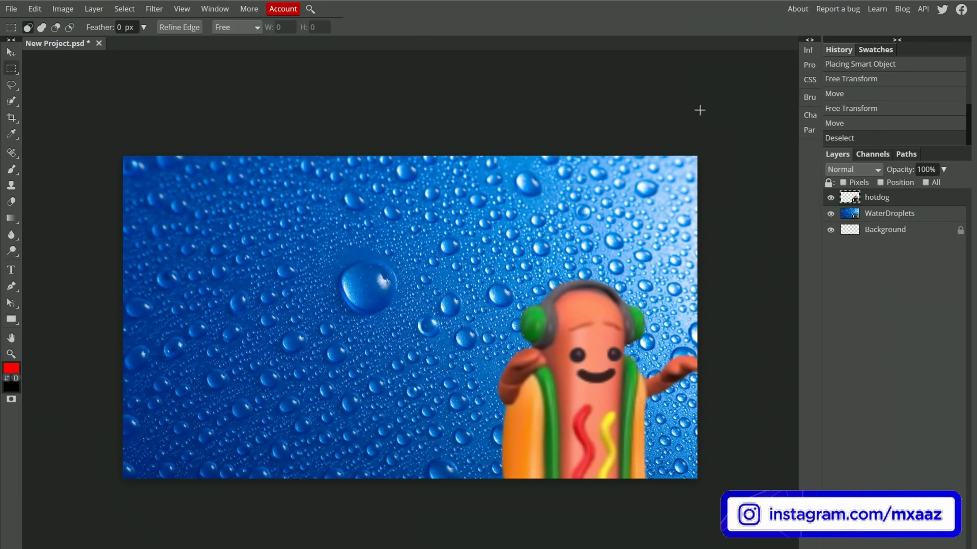
left_click(15, 52)
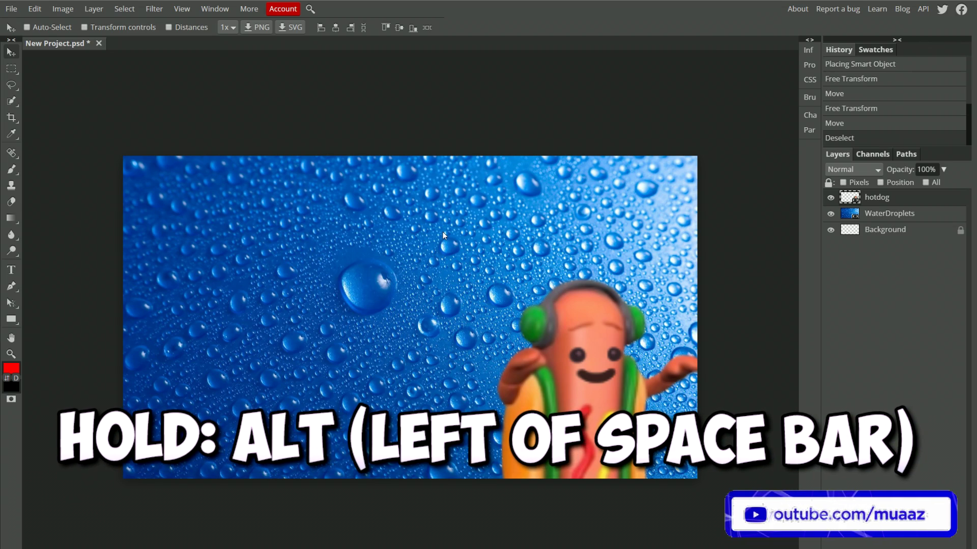
scroll(442, 231, "down", 3)
scroll(440, 235, "up", 5)
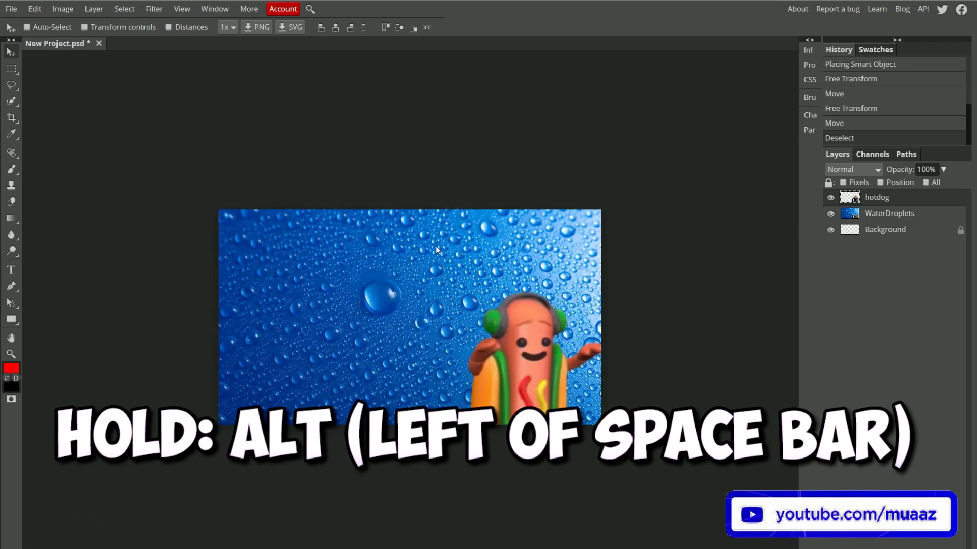
scroll(433, 248, "down", 3)
key("z")
scroll(341, 310, "up", 3)
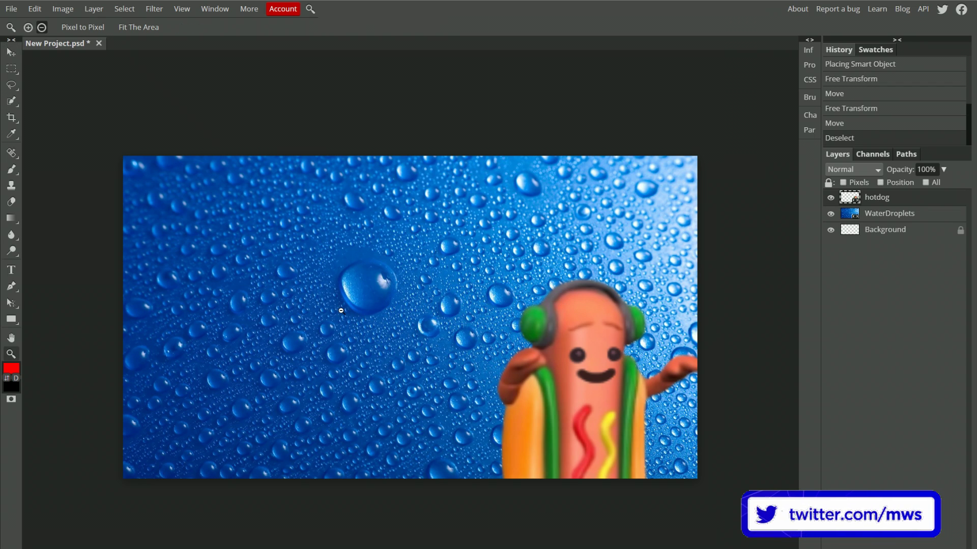
key("m")
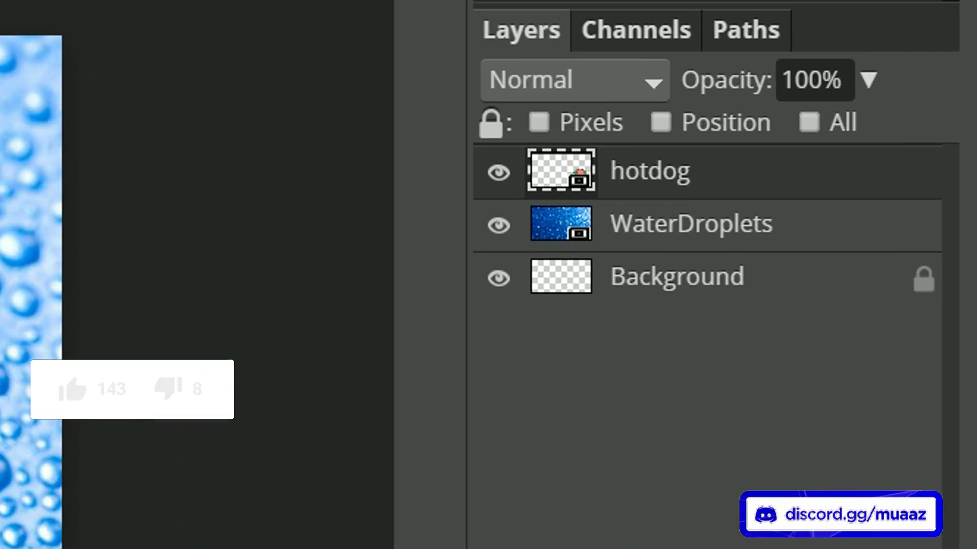
Start a Gaussian Blur on the WaterDroplets layer and set its radius to 6.6 px
left_click(848, 233)
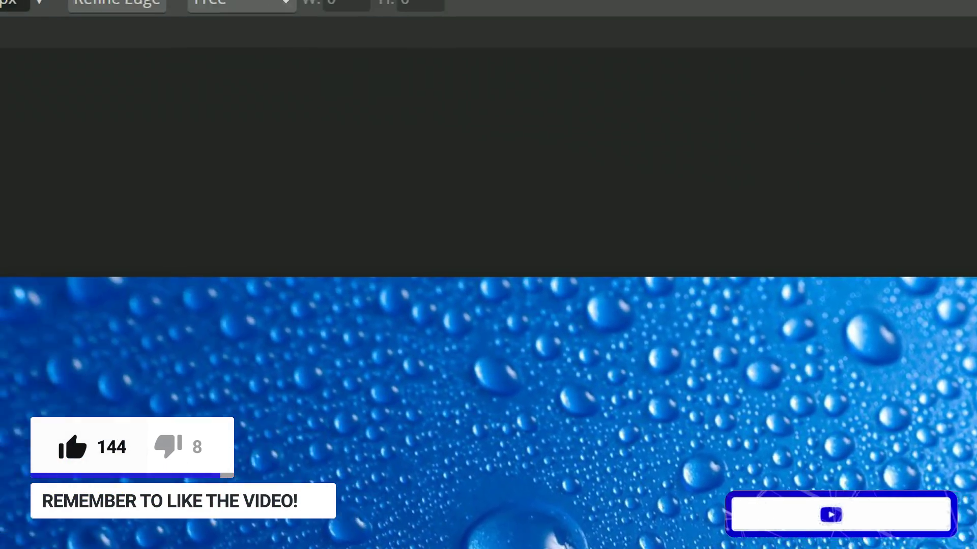
left_click(307, 14)
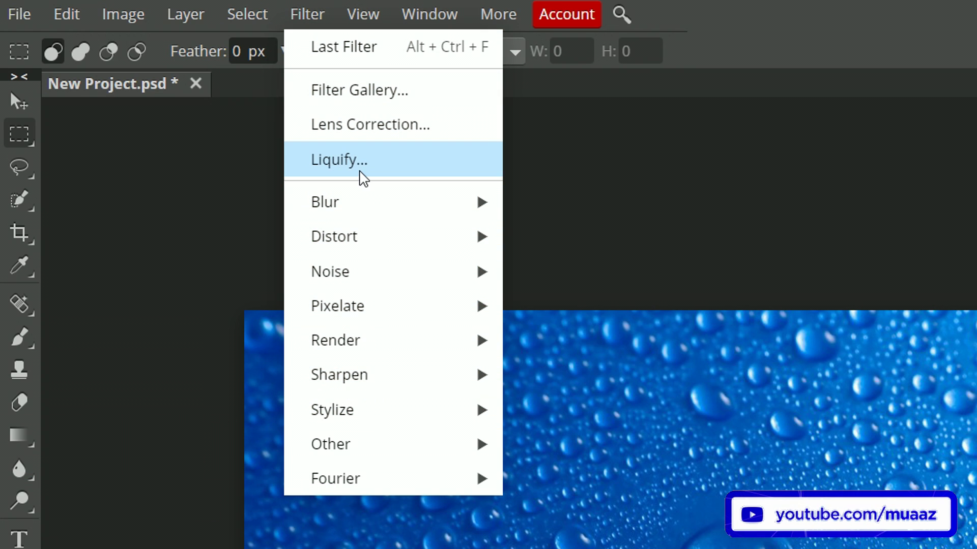
mouse_move(371, 218)
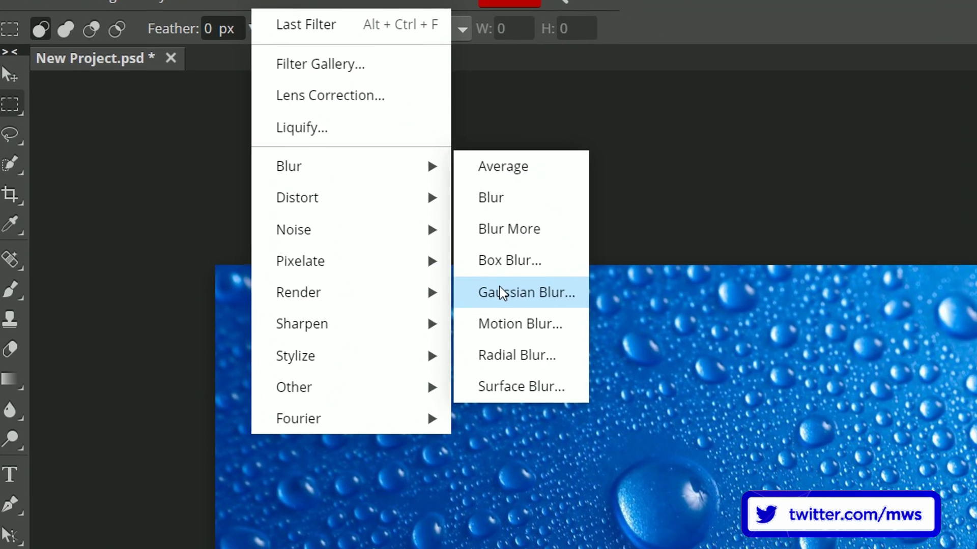
left_click(557, 337)
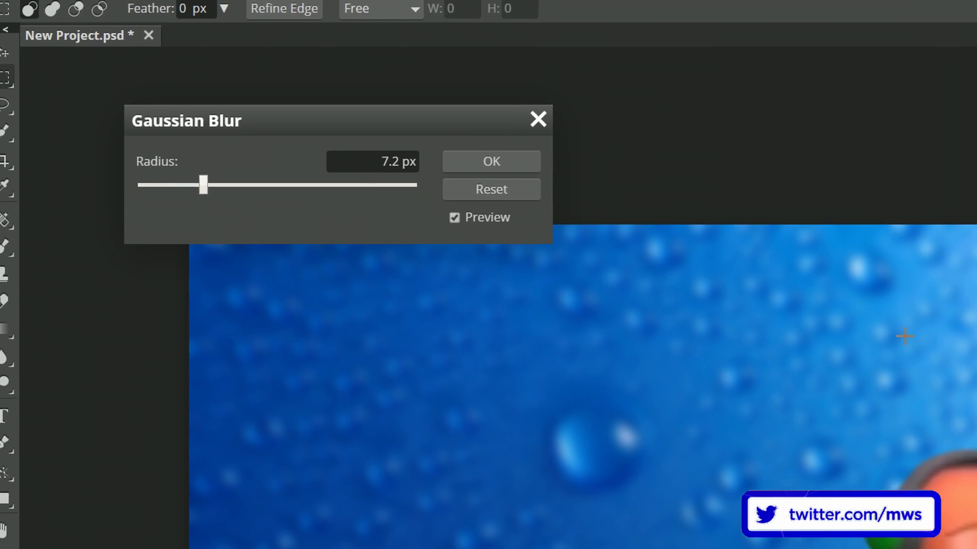
left_click_drag(327, 64, 790, 22)
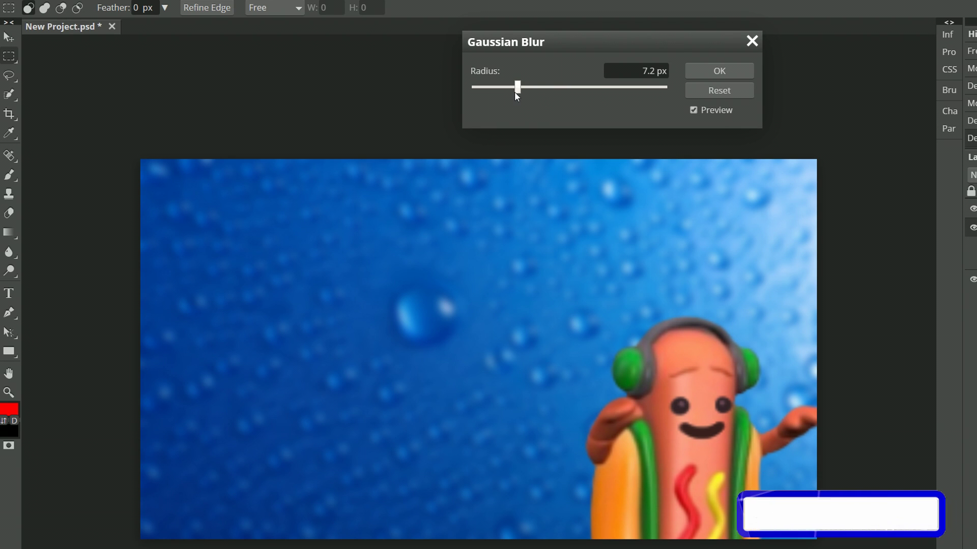
left_click_drag(517, 89, 469, 88)
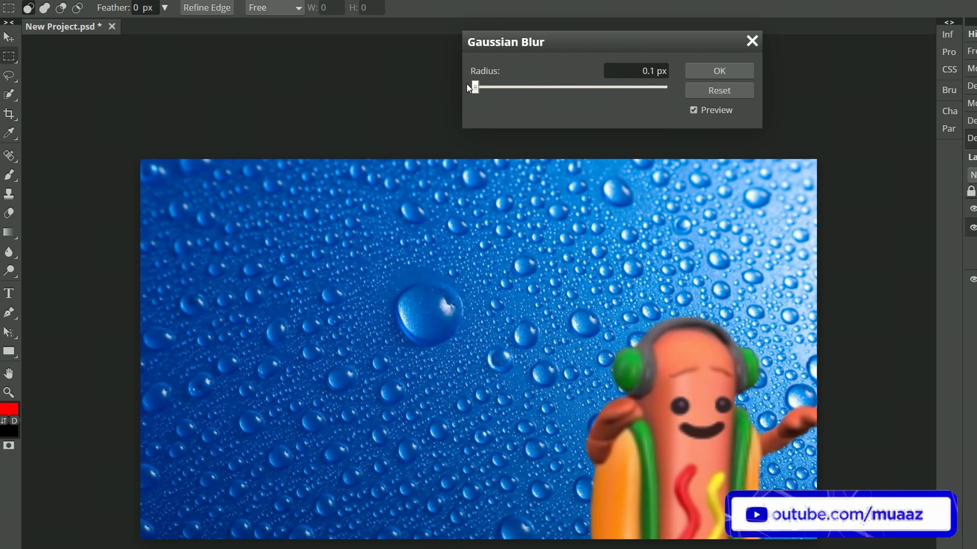
left_click_drag(476, 86, 517, 88)
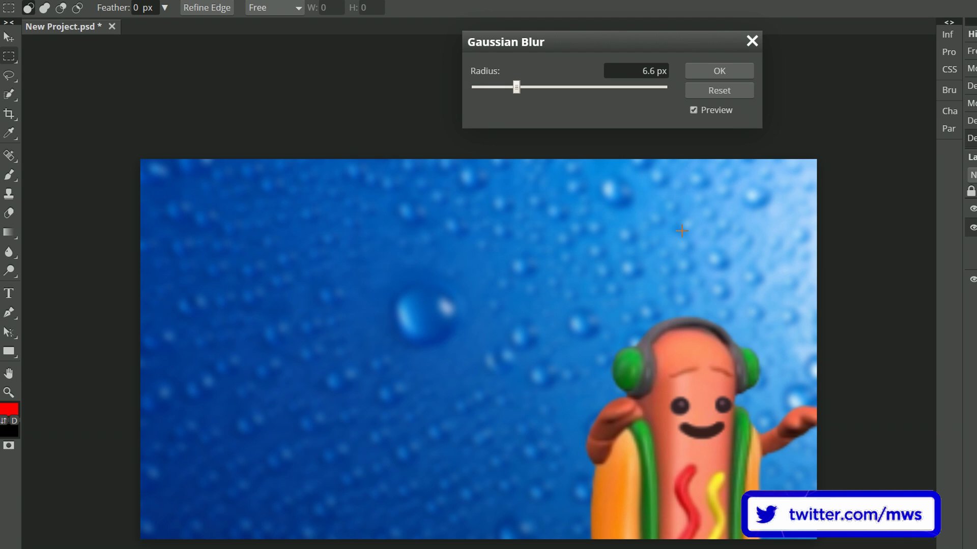
Compare the droplets with the blur preview off and on, then apply the Gaussian Blur
left_click(693, 110)
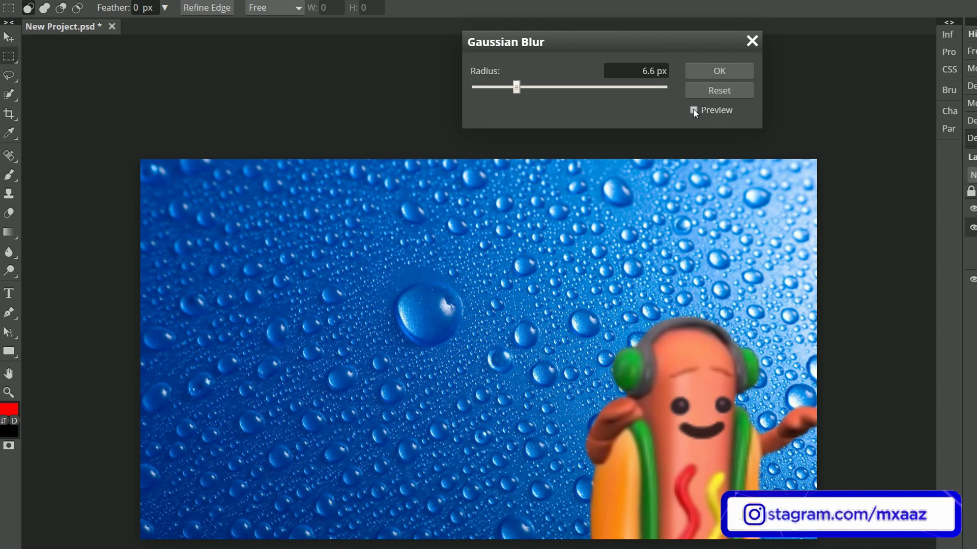
left_click(693, 109)
left_click(693, 110)
left_click(693, 110)
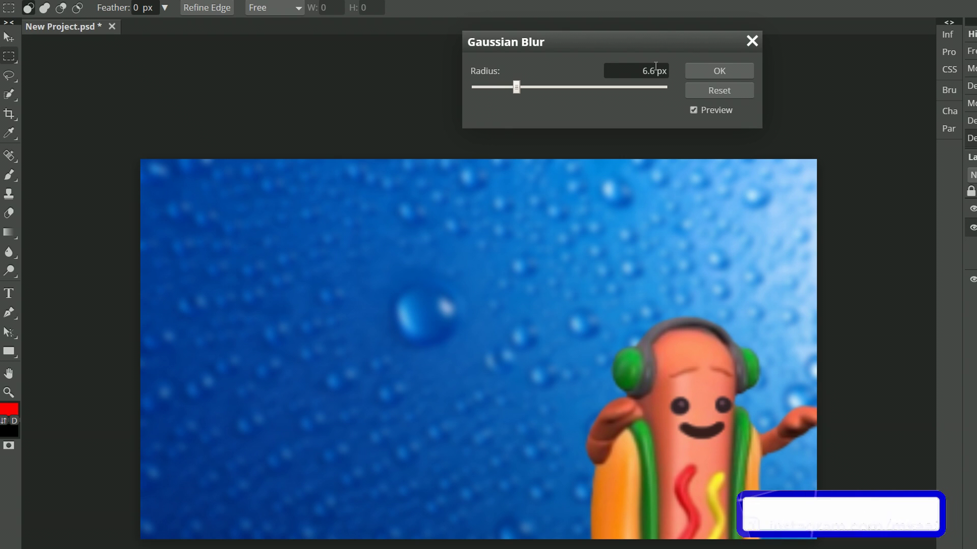
left_click(719, 70)
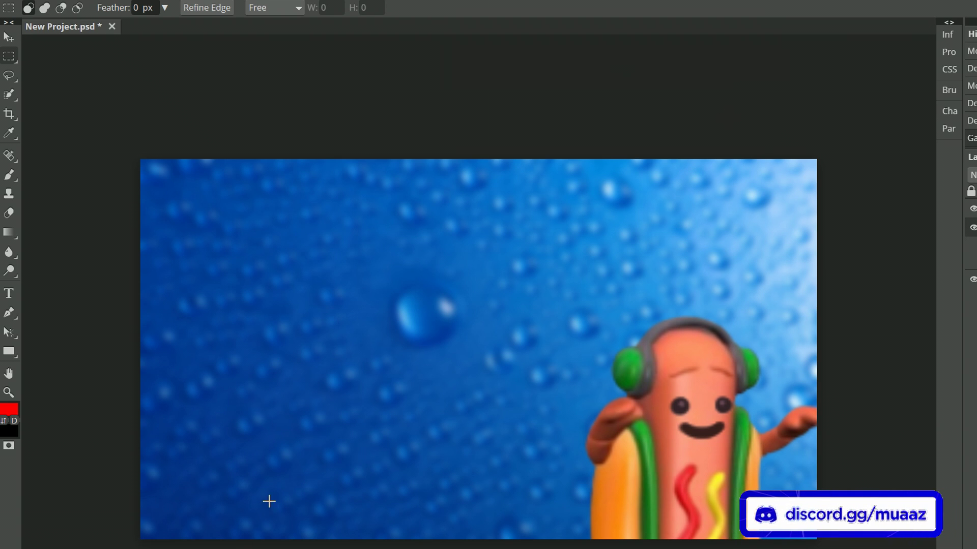
left_click(176, 0)
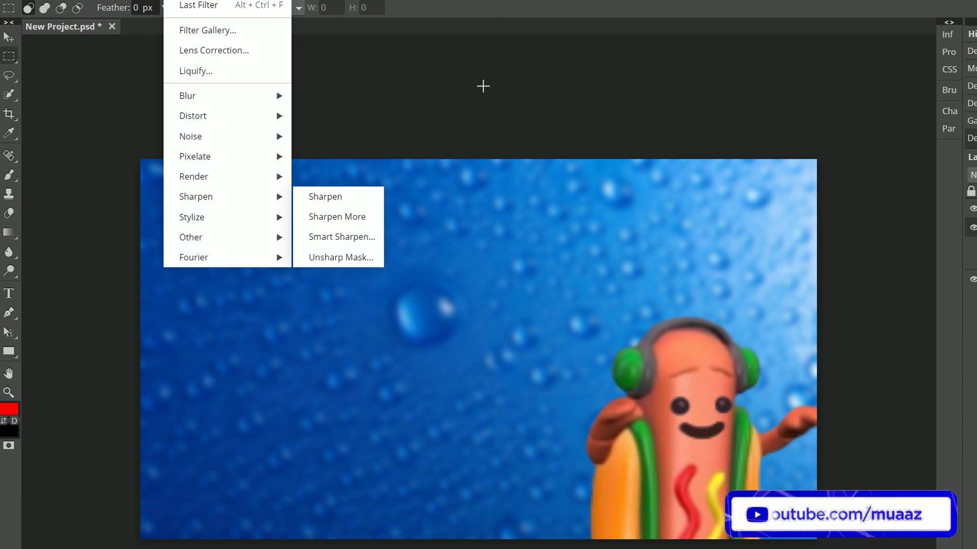
left_click(482, 127)
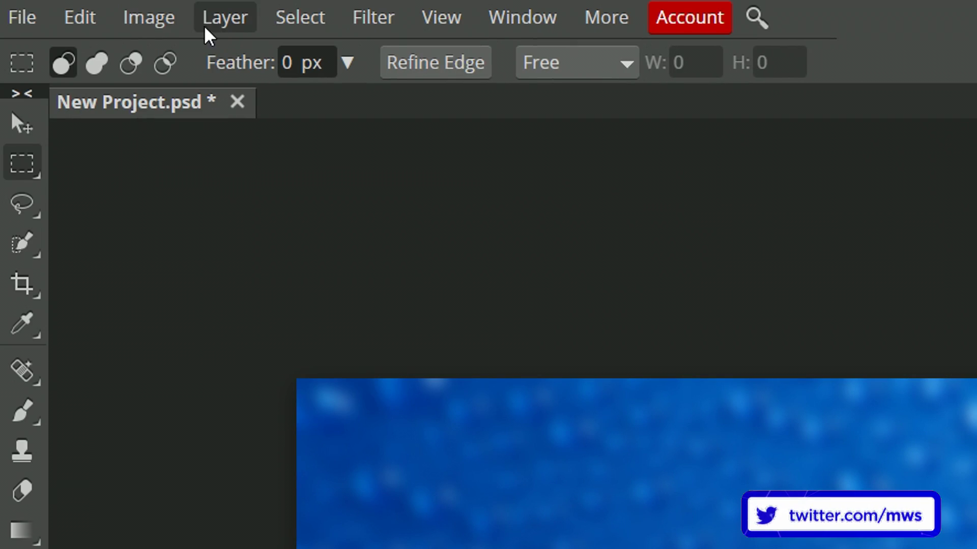
Open the Hue/Saturation adjustment for the hotdog and move its dialog clear of the figure
left_click(162, 20)
mouse_move(170, 60)
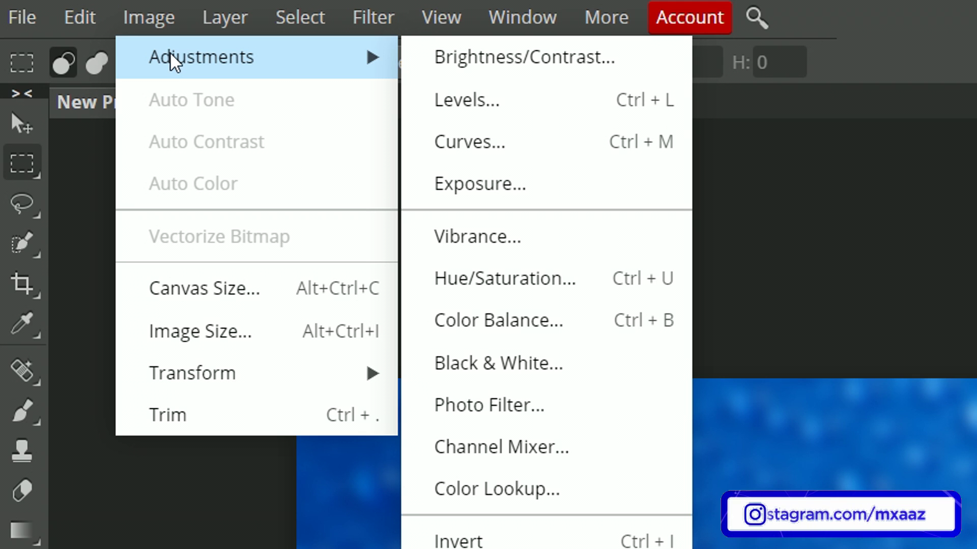
left_click(482, 282)
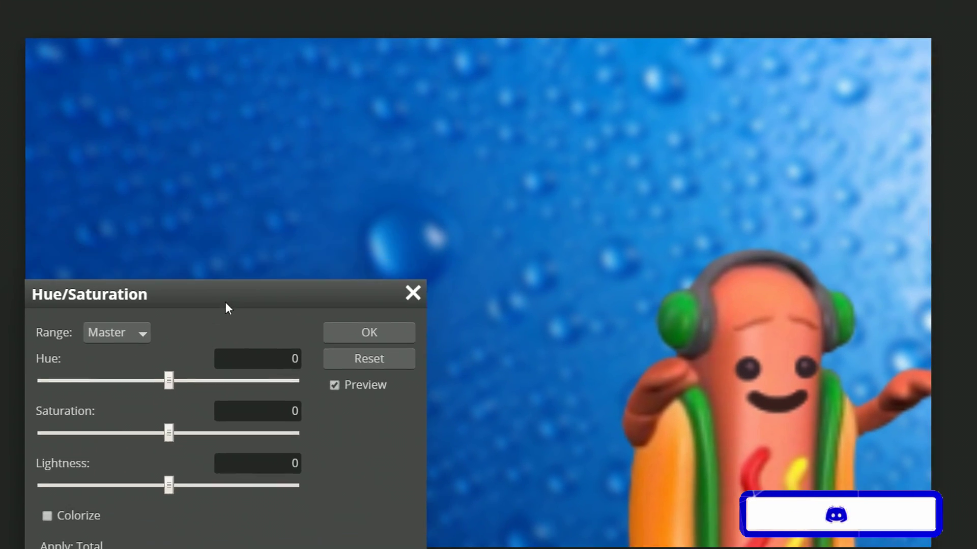
left_click_drag(225, 304, 279, 176)
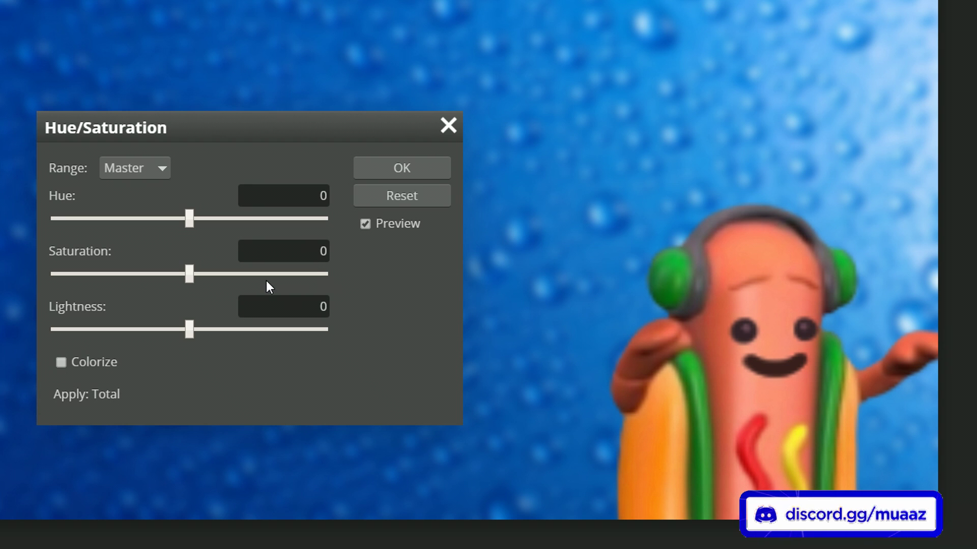
left_click_drag(312, 124, 458, 39)
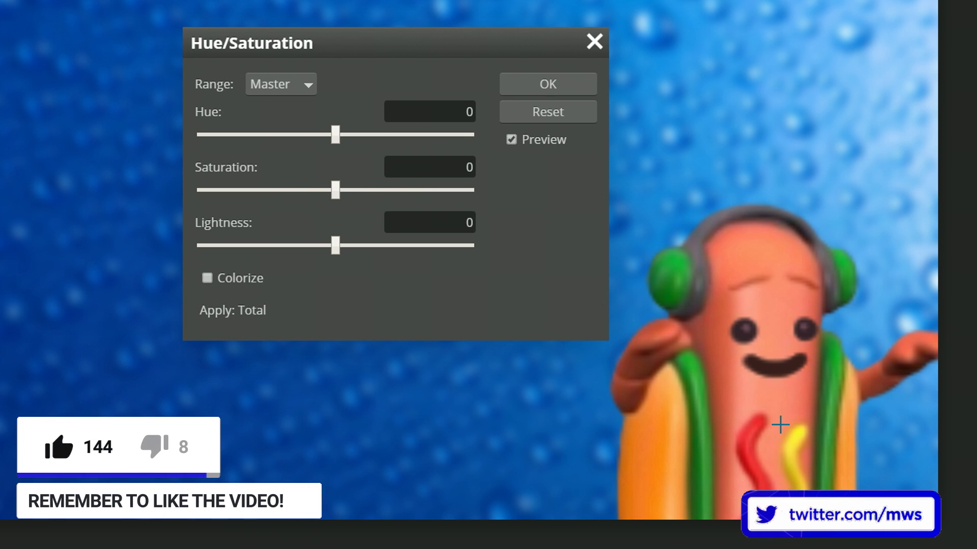
Try raising the hotdog's Lightness to 1, then set it back to 0
mouse_move(334, 246)
left_mouse_down()
mouse_move(239, 244)
mouse_move(259, 236)
mouse_move(426, 248)
mouse_move(337, 246)
left_mouse_up()
double_click(406, 222)
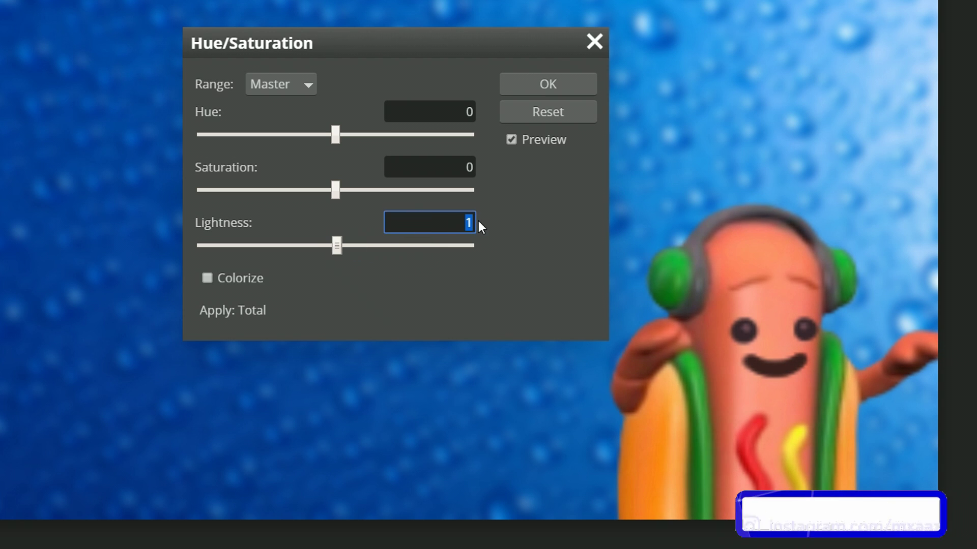
type("0")
key("Return")
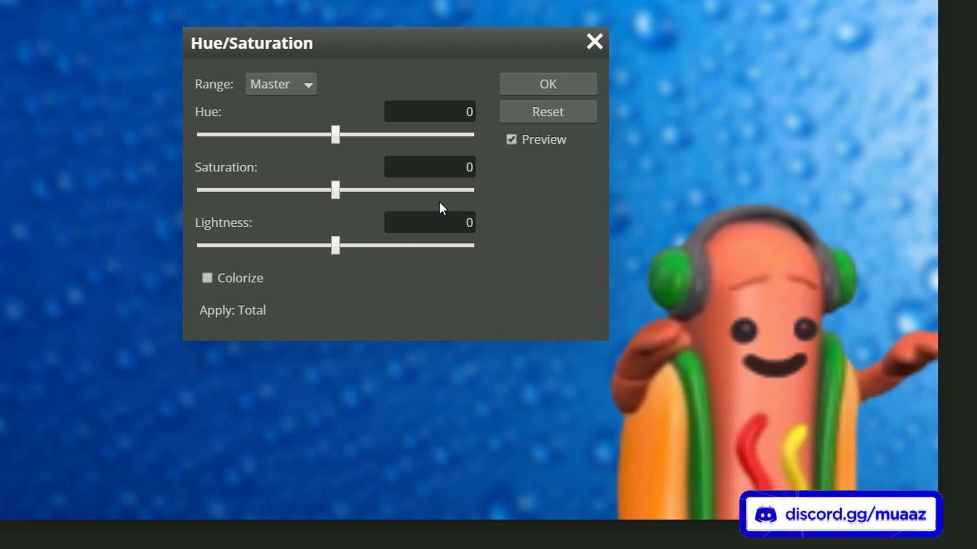
Try the hotdog's Saturation at 100, then settle on 20 and check it with the preview toggle
left_click_drag(336, 191, 472, 191)
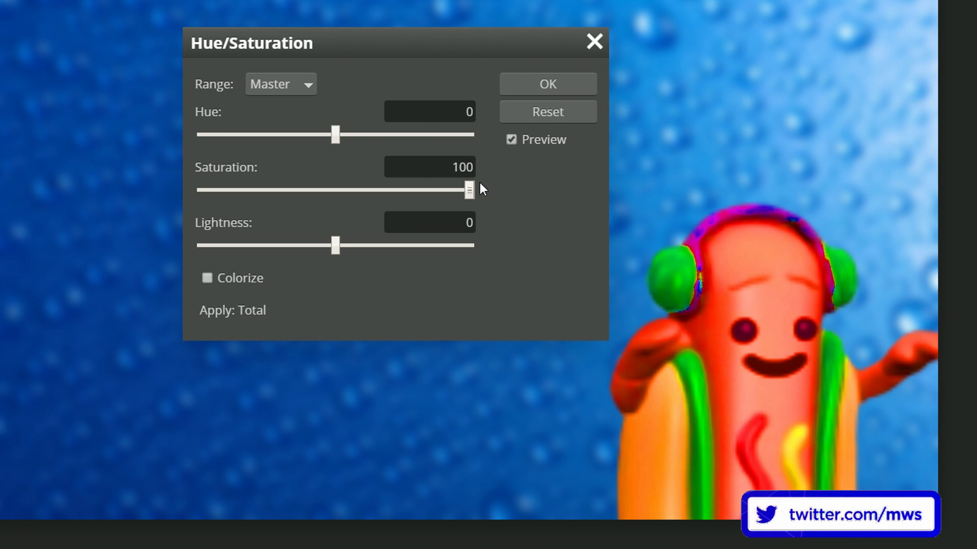
left_click_drag(469, 187, 363, 174)
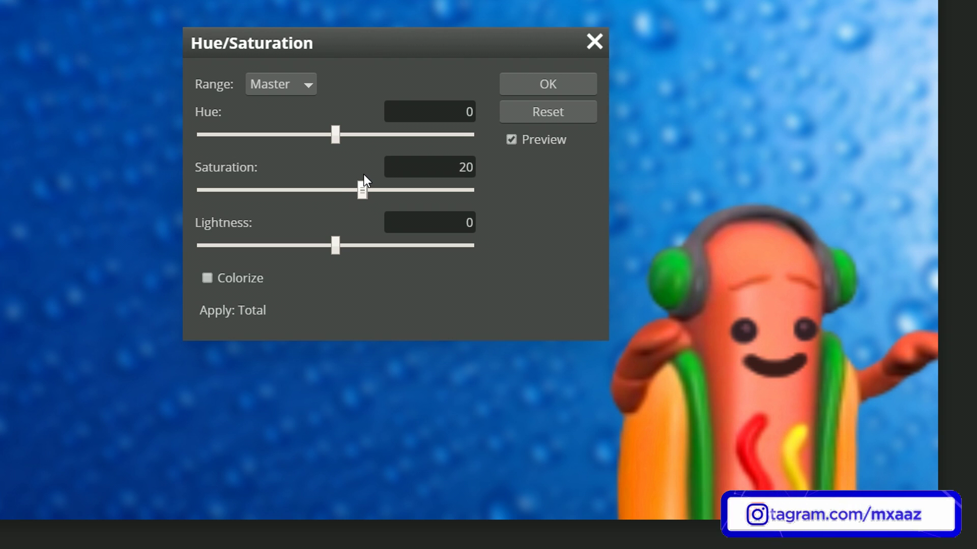
left_click(511, 140)
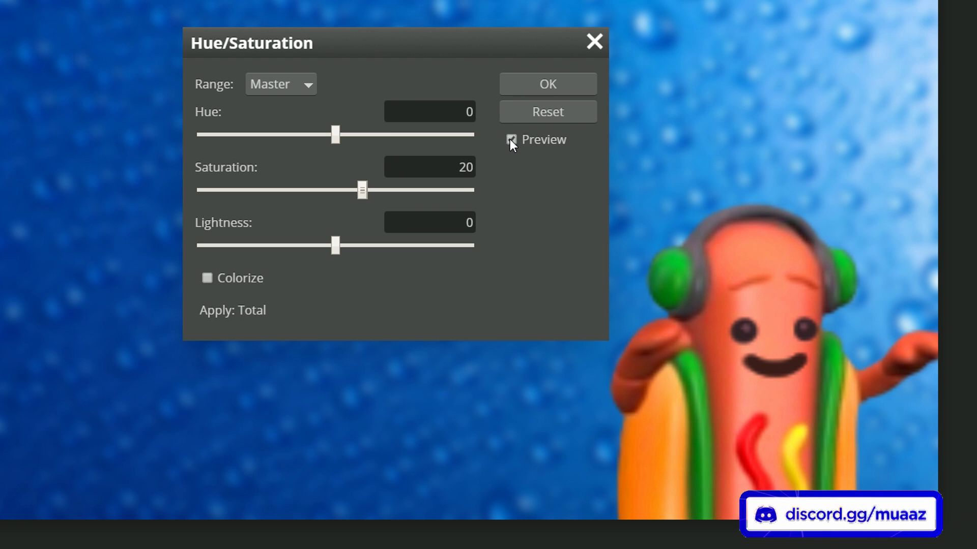
Shift the Hue slightly, return it to 0, and apply the Hue/Saturation adjustment to the hotdog
mouse_move(338, 135)
left_mouse_down()
mouse_move(351, 132)
mouse_move(293, 129)
mouse_move(364, 124)
mouse_move(340, 125)
left_mouse_up()
left_click(464, 112)
type("0")
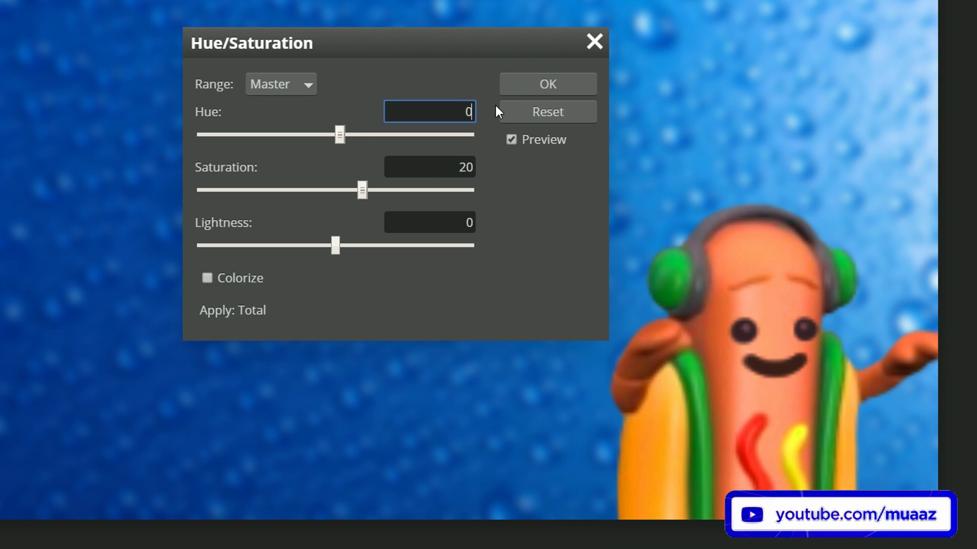
left_click(548, 279)
left_click(561, 82)
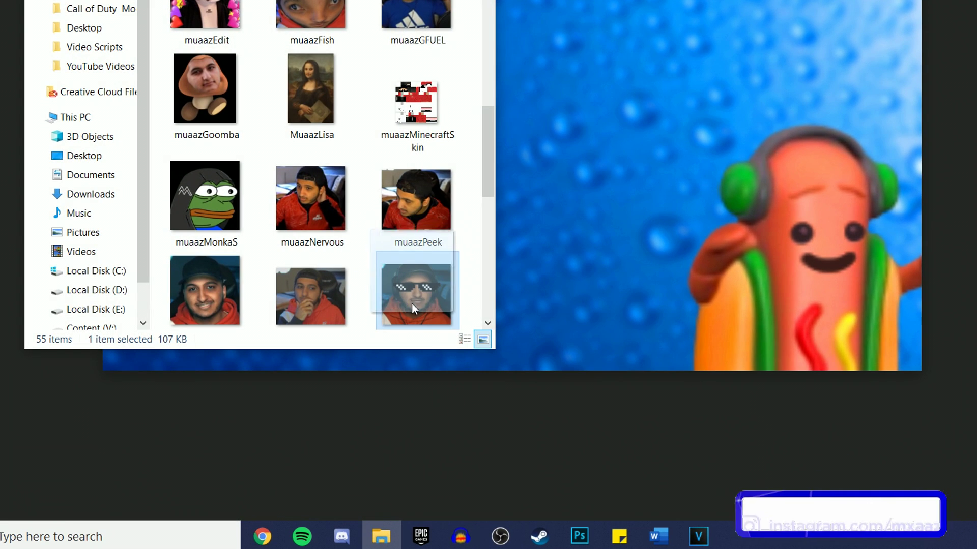
Place the muaazThug picture from the file folder into the project, shift it toward the large droplet and confirm the placement
left_click_drag(414, 302, 593, 137)
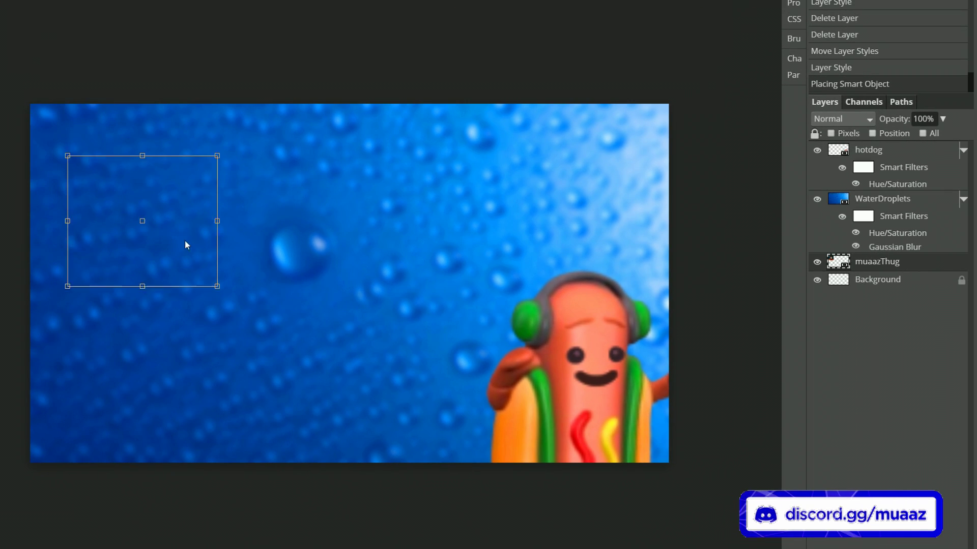
left_click_drag(185, 245, 245, 268)
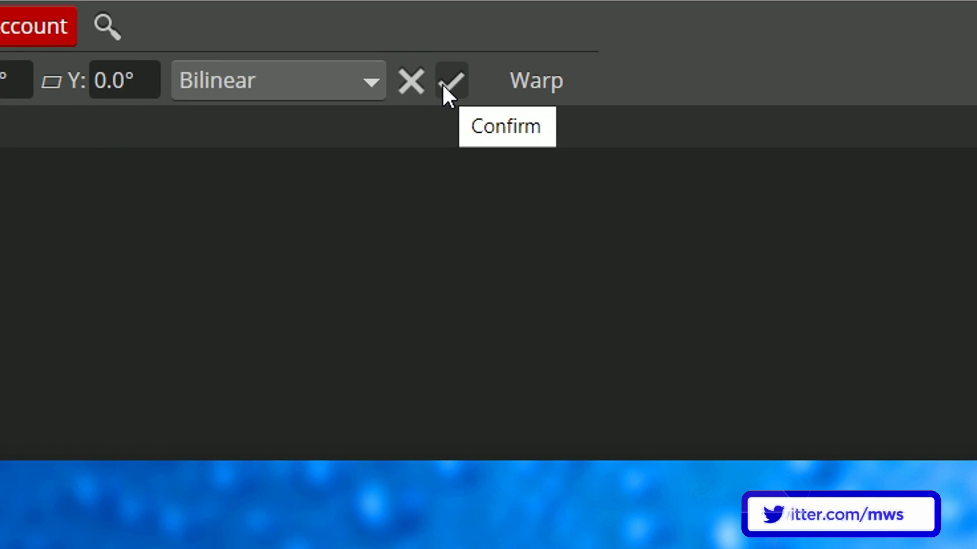
left_click(442, 84)
Reorder the muaazThug layer to sit between hotdog and WaterDroplets, and move its picture slightly down and left beside the large droplet
left_click_drag(746, 442, 904, 215)
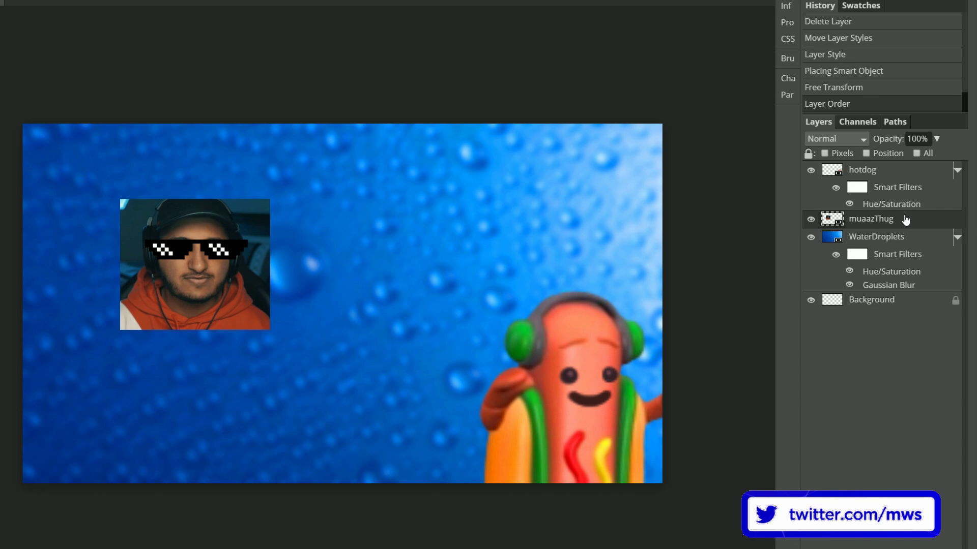
left_click_drag(224, 264, 203, 310)
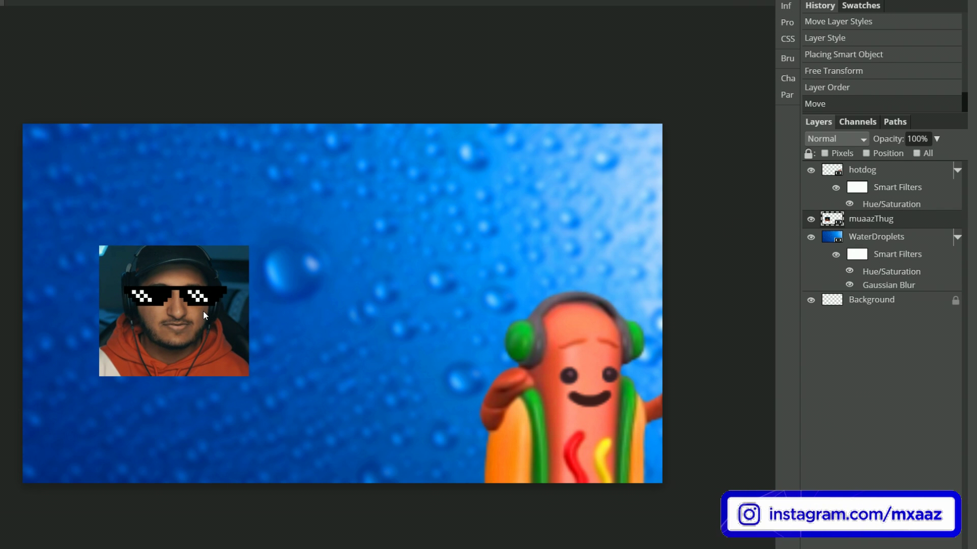
Move the muaazThug picture toward the canvas's upper left, and delete its layer from the project
left_click_drag(203, 310, 198, 226)
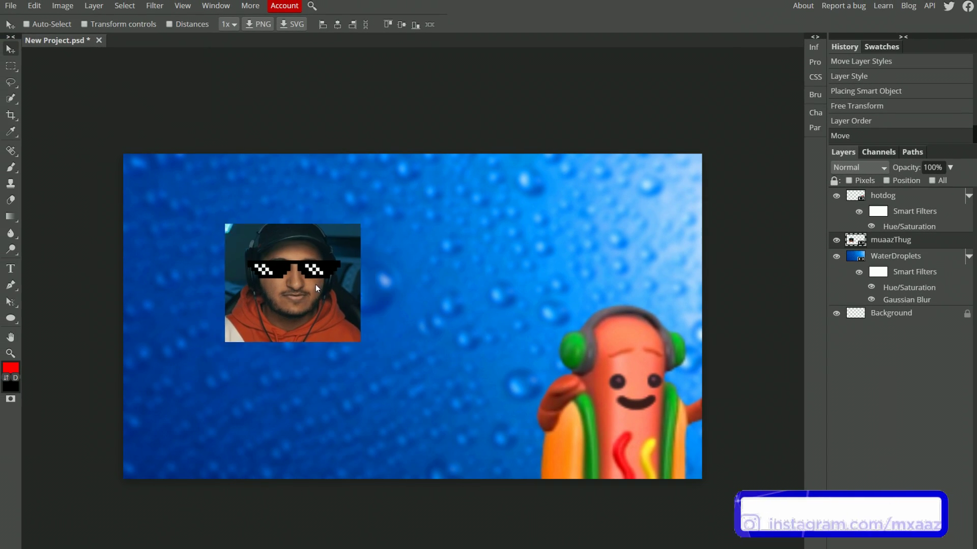
left_click(10, 6)
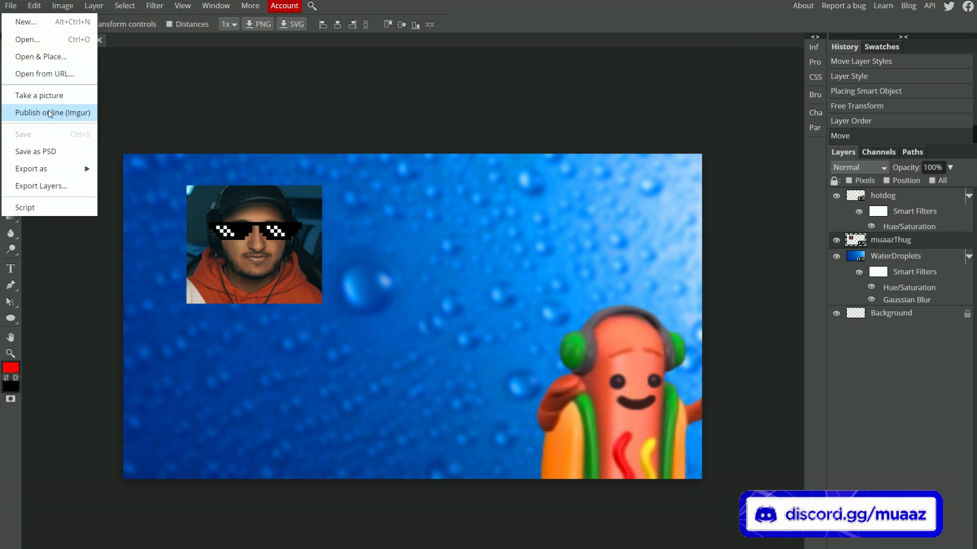
left_click(41, 57)
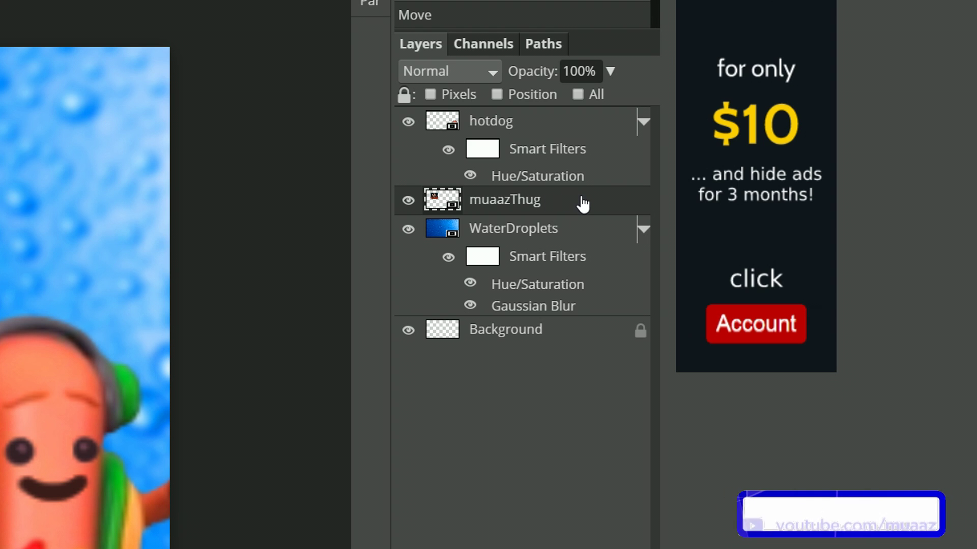
left_click_drag(582, 204, 643, 501)
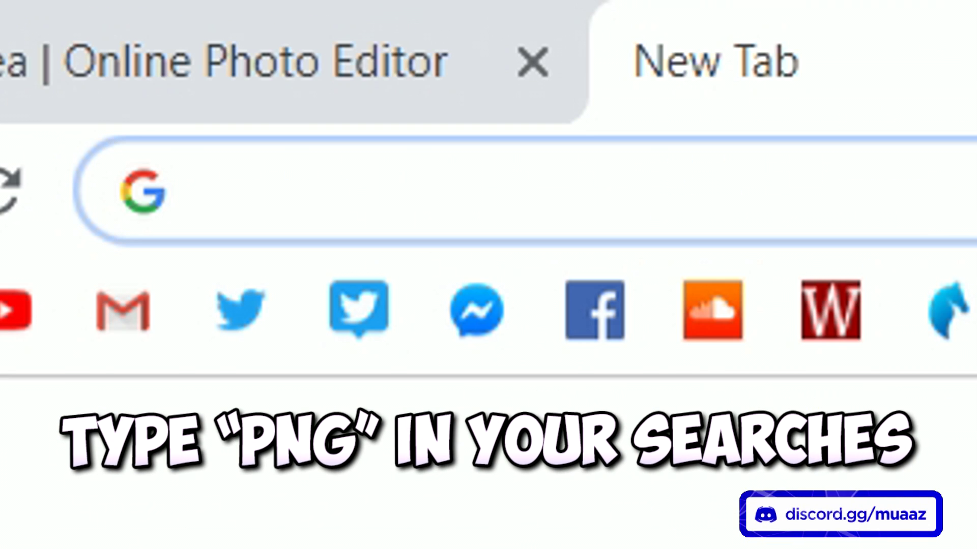
Switch to a new browser tab, search Google for "money bag png" and show the image results
type("money bag png")
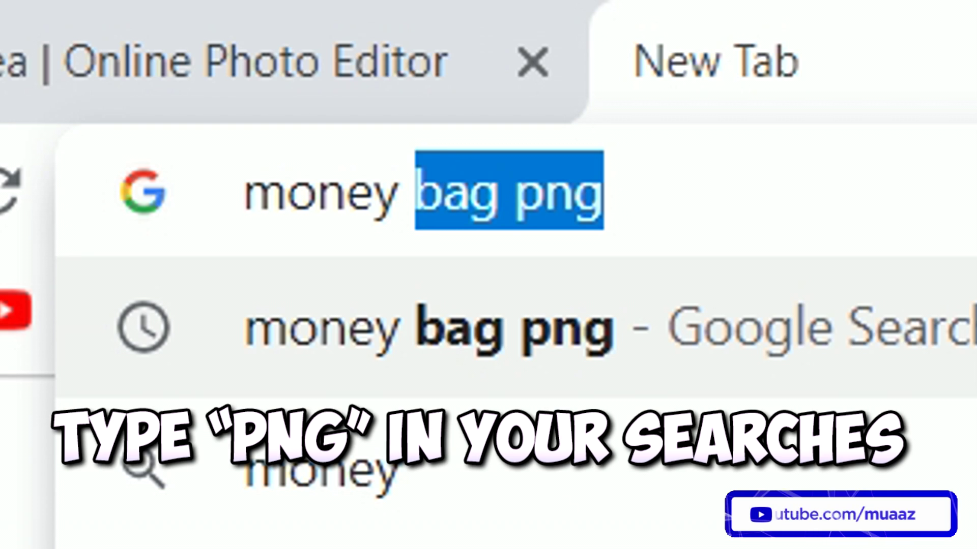
key("BackSpace")
key("BackSpace")
type("p")
key("Return")
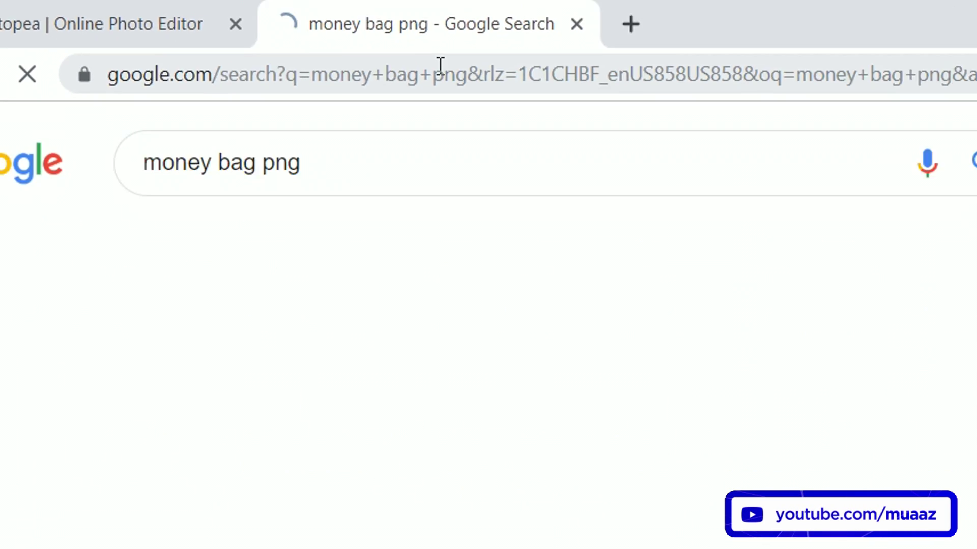
left_click(124, 82)
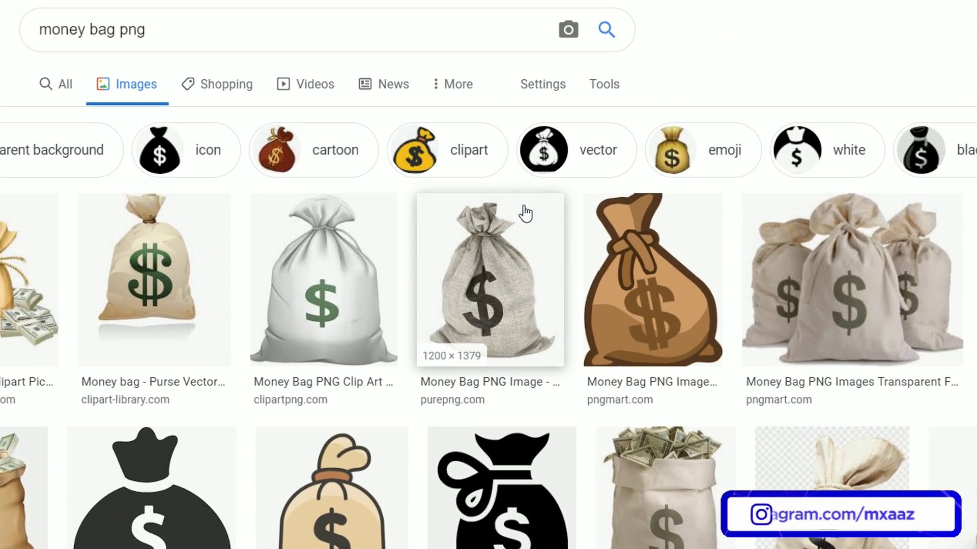
Open the burlap money bag image from purepng.com and save it to the computer as moneybag
left_click(519, 238)
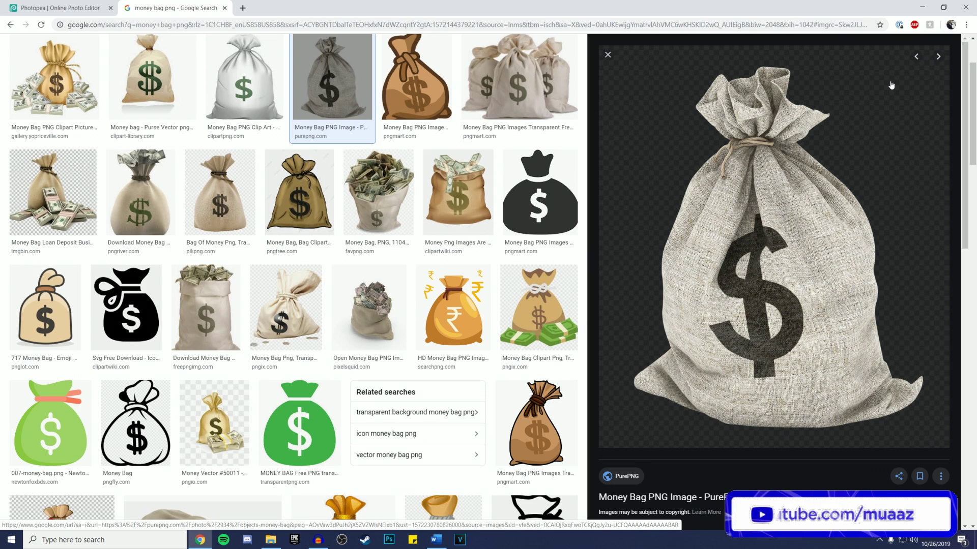
left_click_drag(770, 230, 760, 242)
right_click(761, 241)
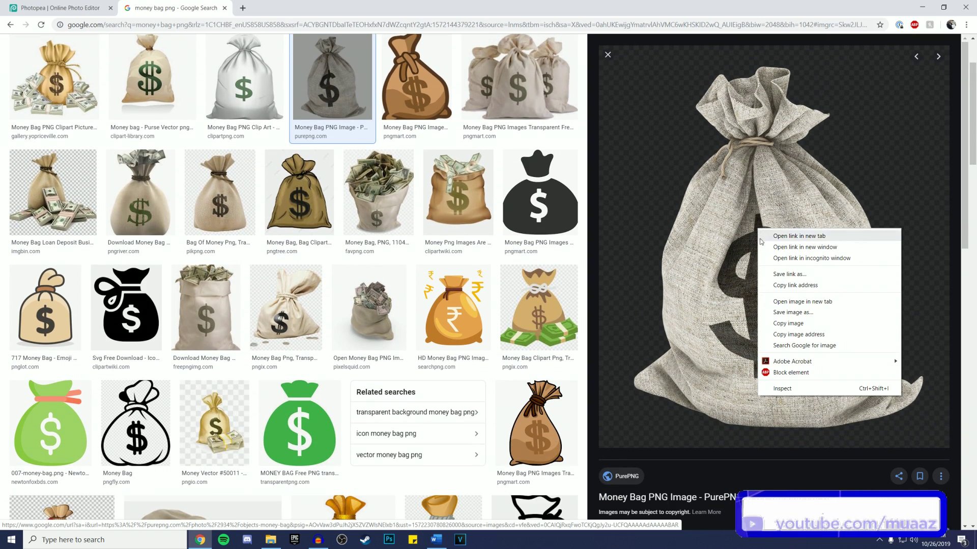
left_click(792, 312)
type("moneybagmoney-cash-dollar-object-gold-currency-631522325695e5iyn")
key("Return")
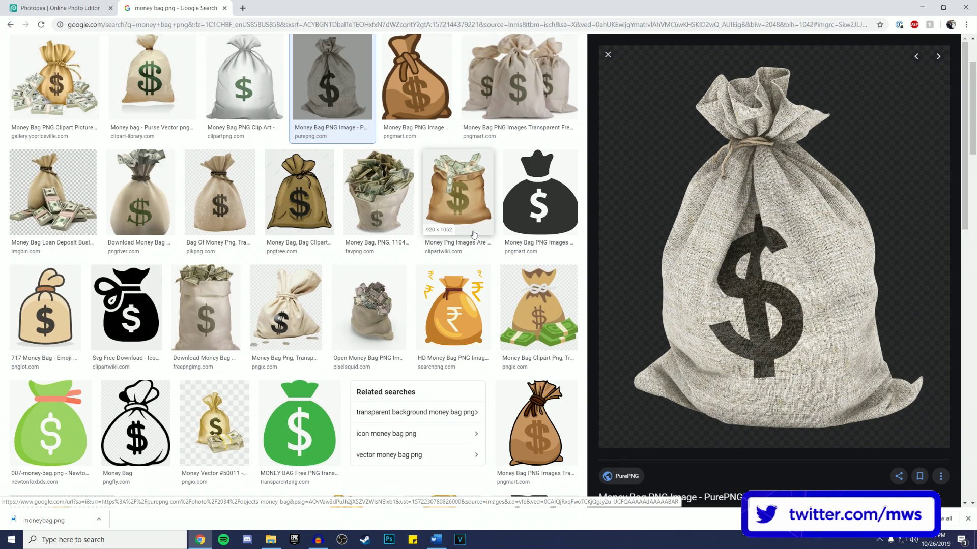
Return to Photopea, place the downloaded moneybag.png on the canvas, shift it to the left and scale it down slightly
left_click(52, 8)
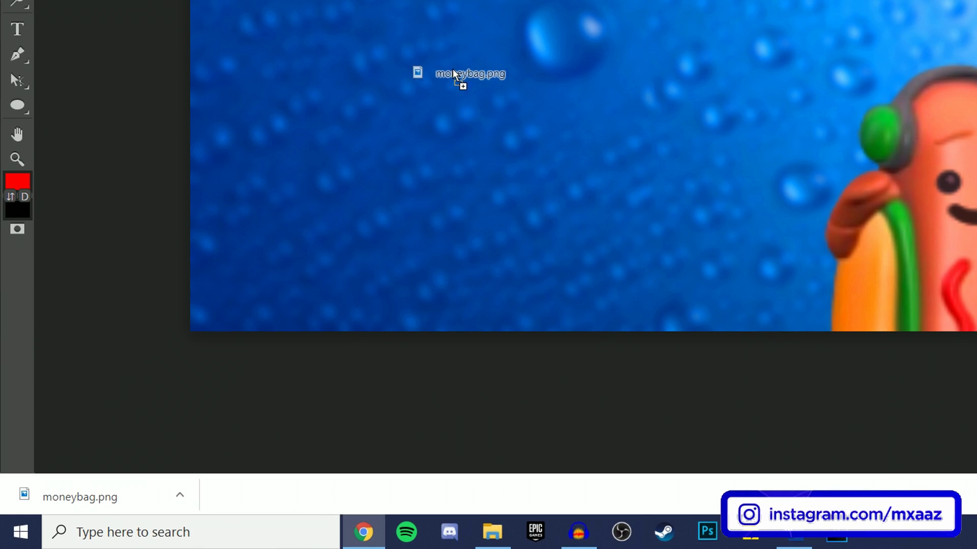
left_click_drag(453, 69, 459, 65)
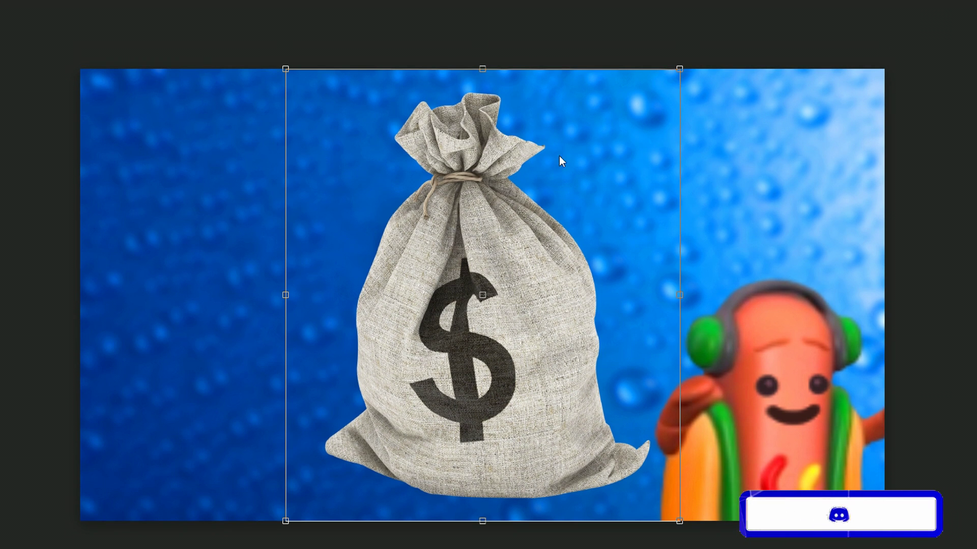
left_click_drag(558, 240, 523, 244)
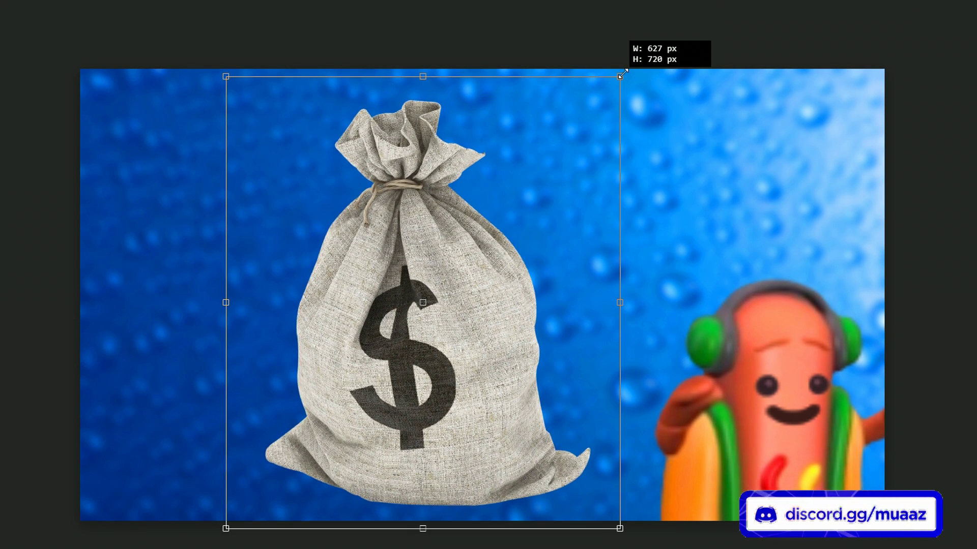
left_click_drag(622, 74, 615, 101)
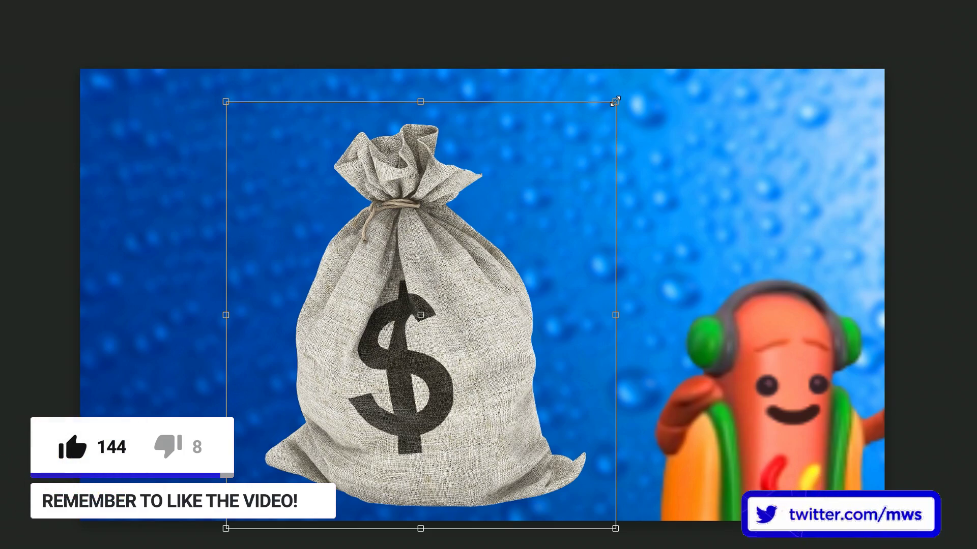
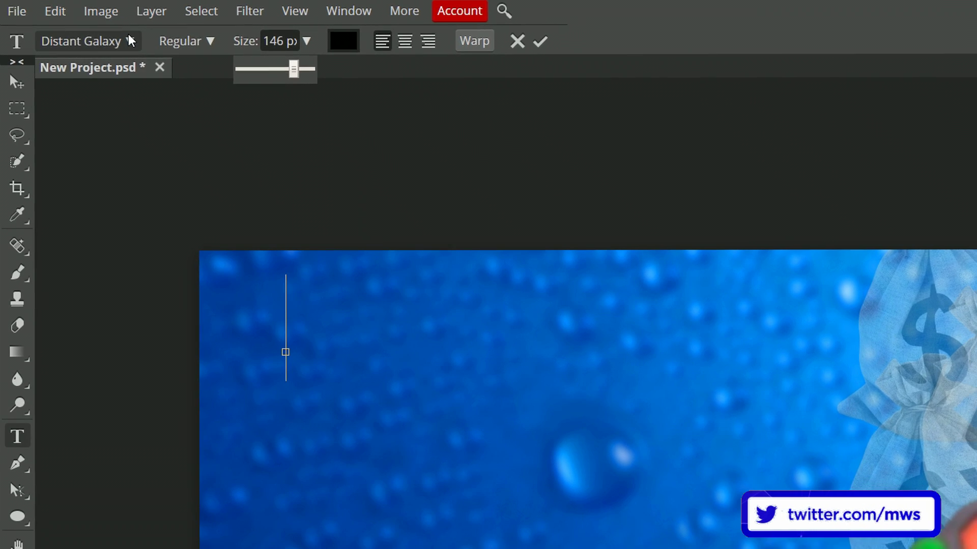
Look through the available fonts around Distant Galaxy and the option to load a custom font, leaving the current selection
left_click(143, 46)
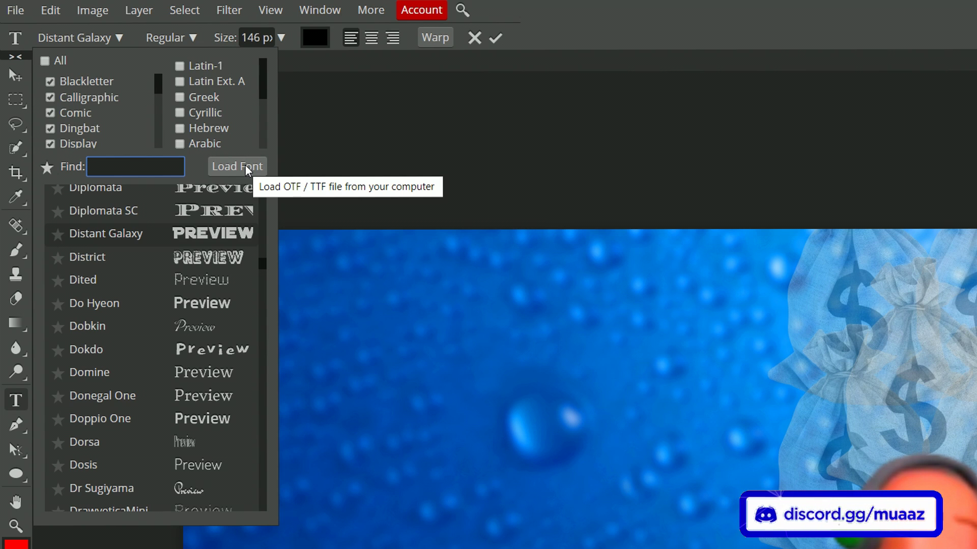
scroll(198, 288, "up", 10)
scroll(193, 275, "up", 8)
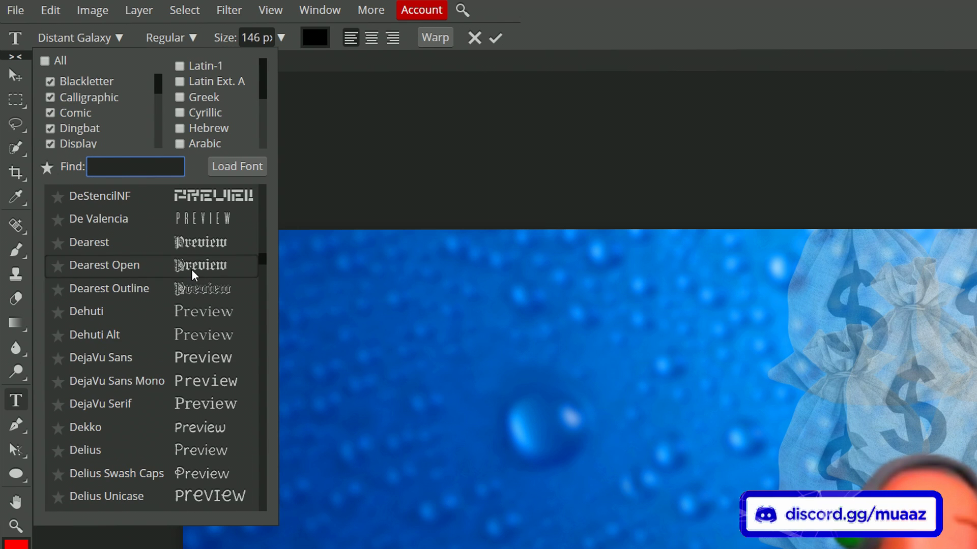
scroll(192, 269, "down", 14)
scroll(191, 270, "down", 2)
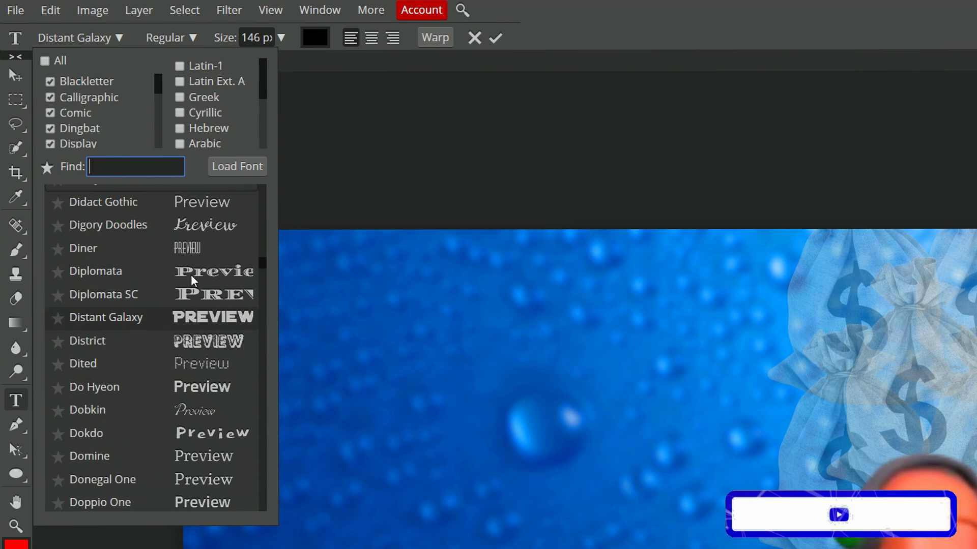
scroll(197, 307, "down", 2)
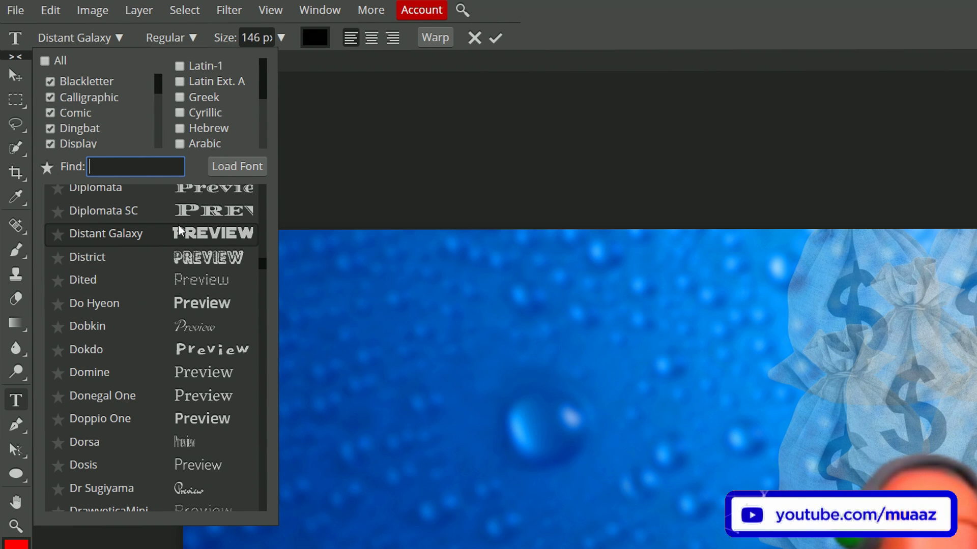
left_click(119, 37)
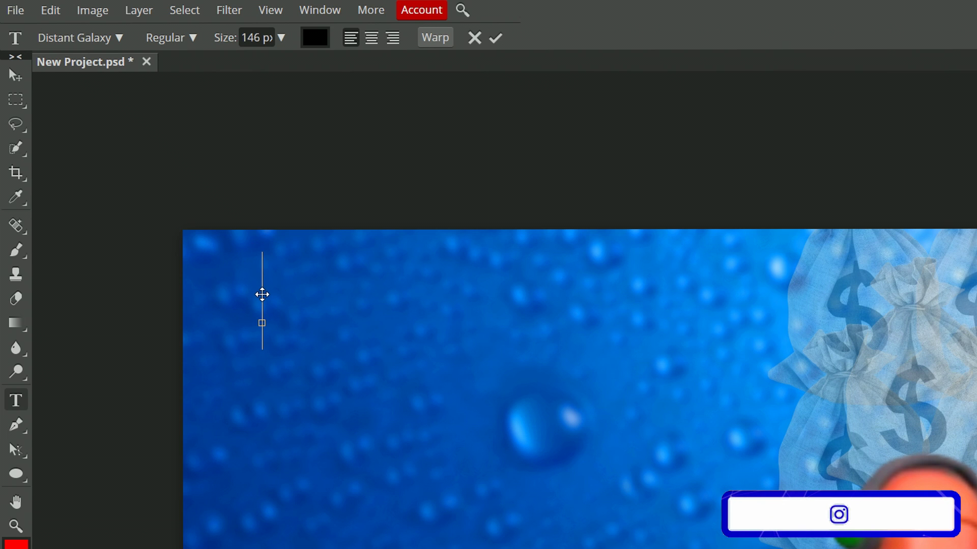
Add the text "HOW TO" near the canvas's upper left and a separate text "MAKE" moved clear beneath it
type("HOW TO")
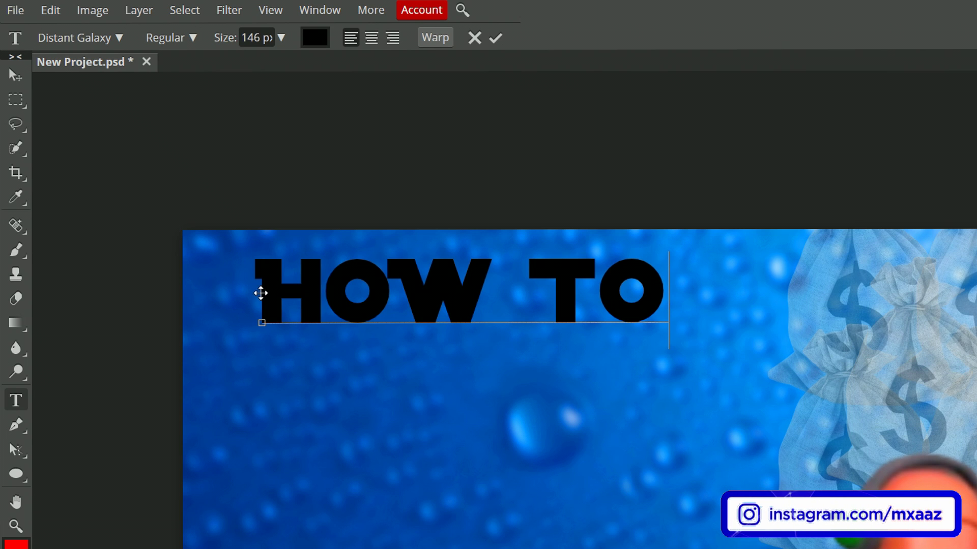
left_click(496, 39)
left_click(271, 375)
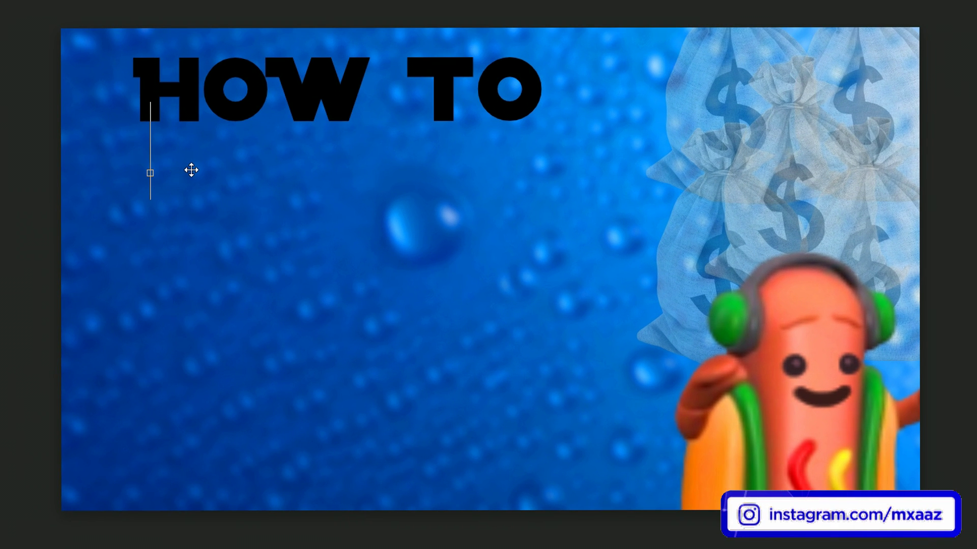
type("MAKE")
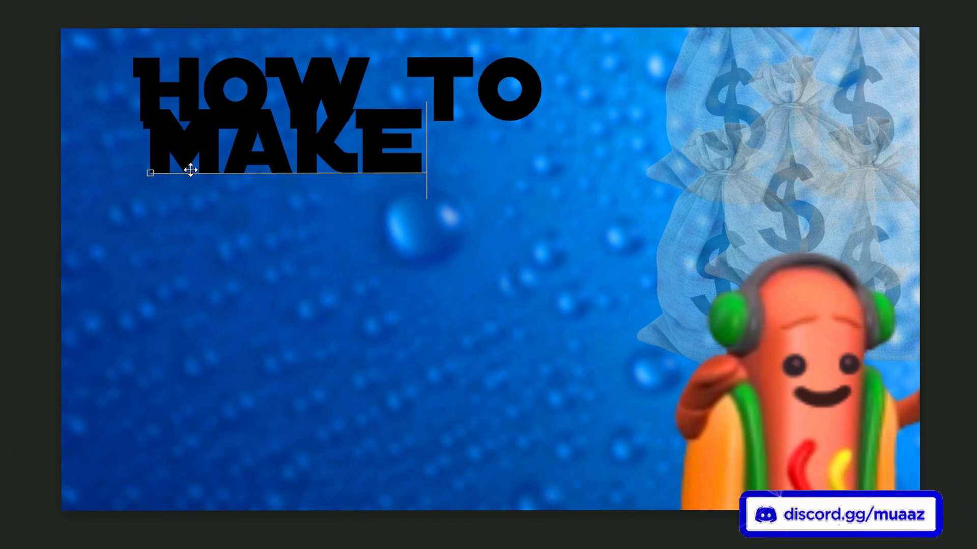
key("ctrl+Return")
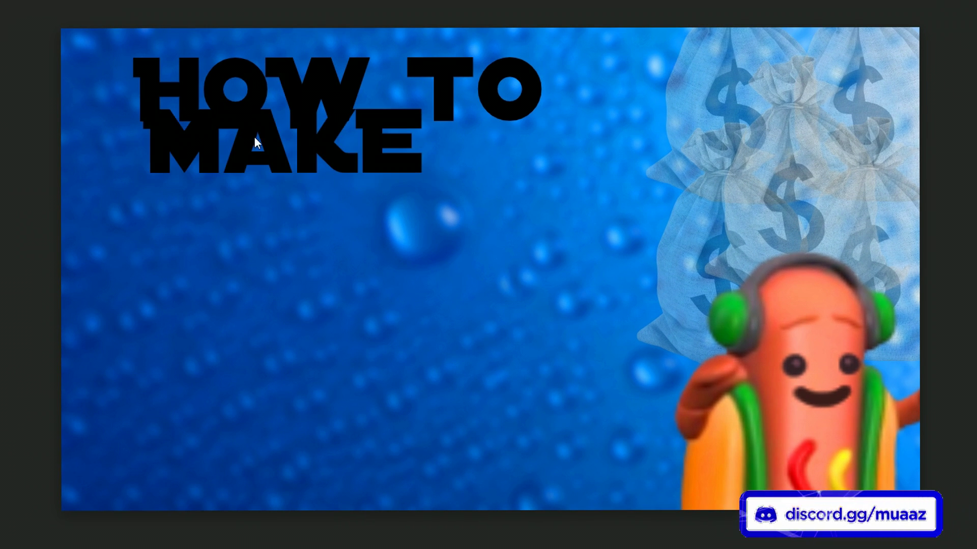
left_click_drag(256, 142, 282, 189)
Add a third separate text "MONEY" below "MAKE" in the lower left part of the canvas
left_click(147, 391)
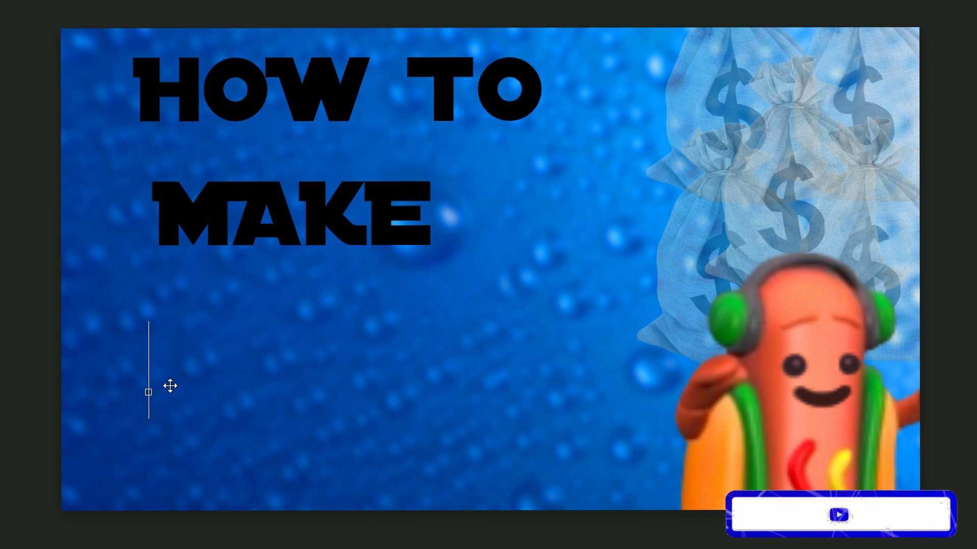
type("MONEY")
key("ctrl+Return")
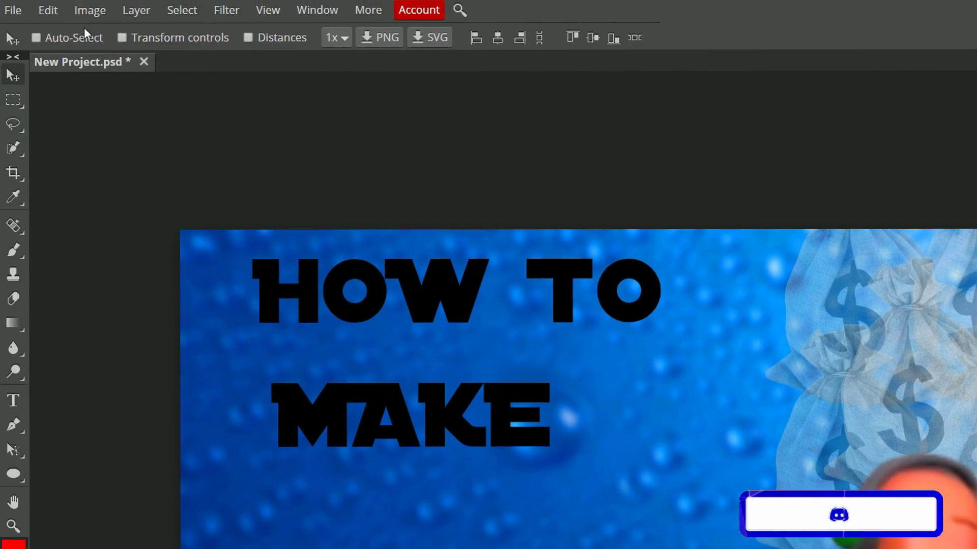
Enlarge the MONEY text in width and height with Free Transform and position it across the canvas's lower left
left_click(45, 10)
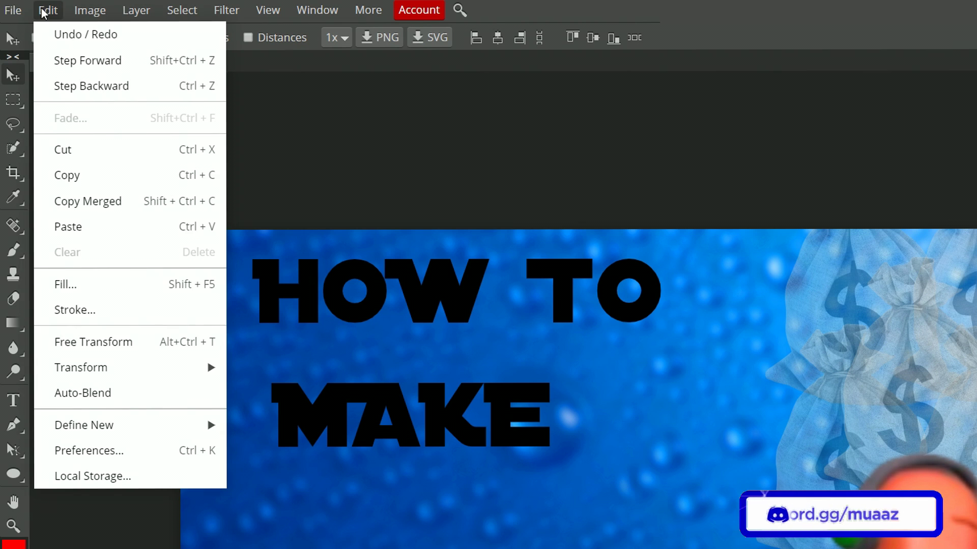
left_click(124, 343)
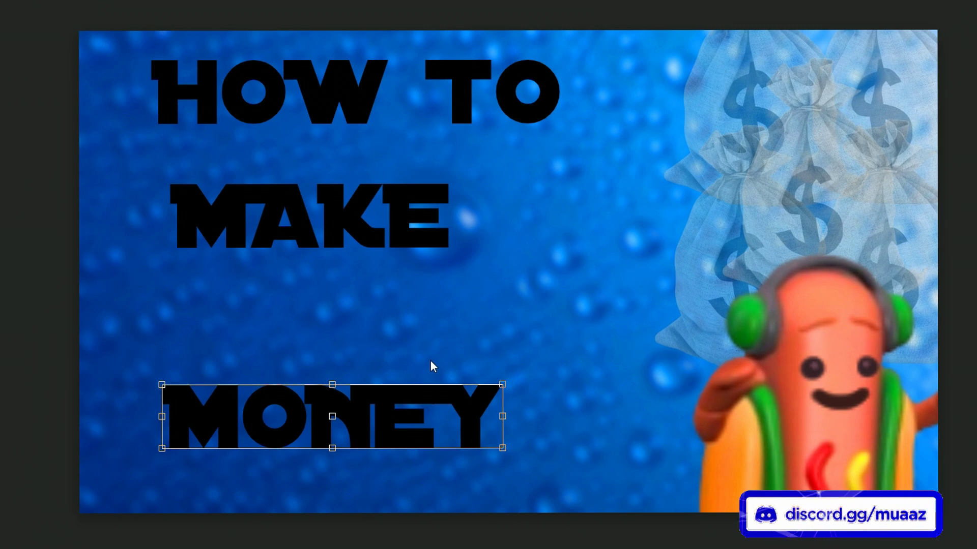
left_click_drag(494, 379, 628, 361)
left_click_drag(395, 361, 394, 338)
left_click_drag(488, 384, 446, 392)
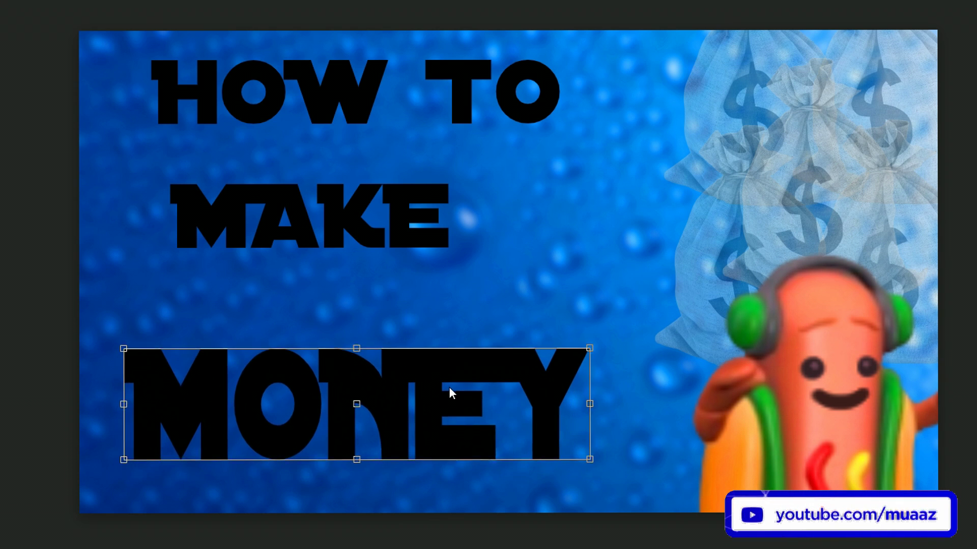
key("Return")
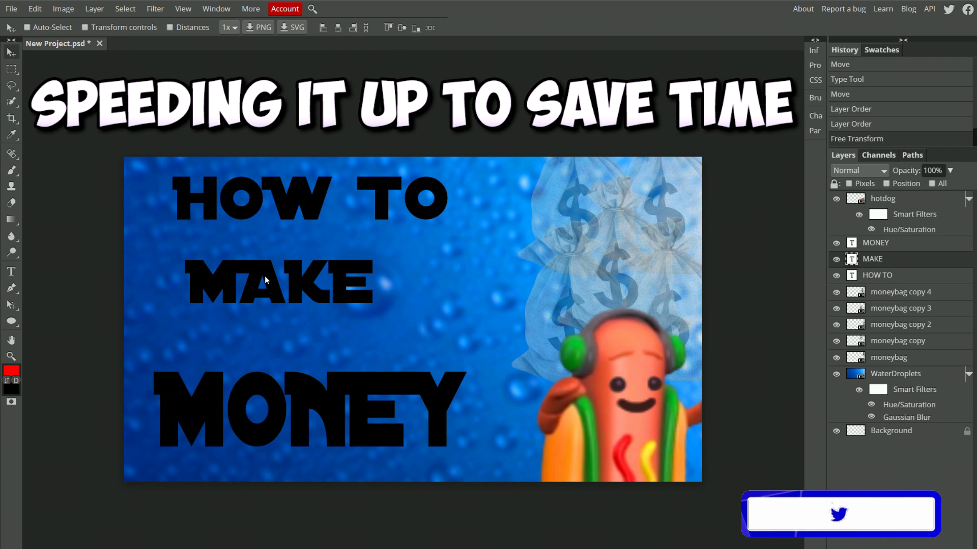
Move MAKE down just above MONEY and enlarge it with Free Transform, and scale up HOW TO to fill the space above
left_click_drag(266, 280, 267, 361)
key("ctrl+t")
left_click_drag(336, 345, 465, 316)
left_click_drag(392, 372, 392, 352)
key("Return")
key("ctrl+t")
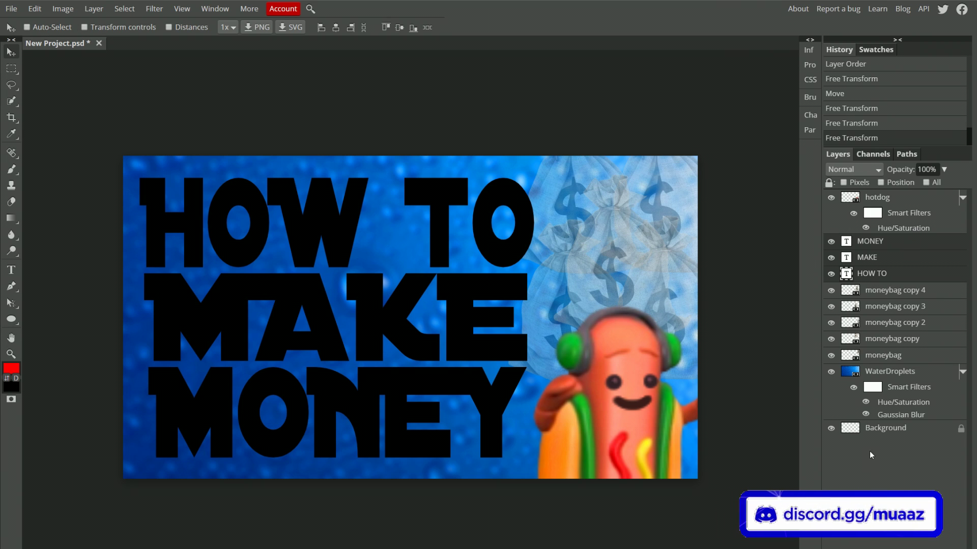
Apply a white (ffffff) Color Overlay at 100% opacity to the MAKE text layer
left_click(867, 242)
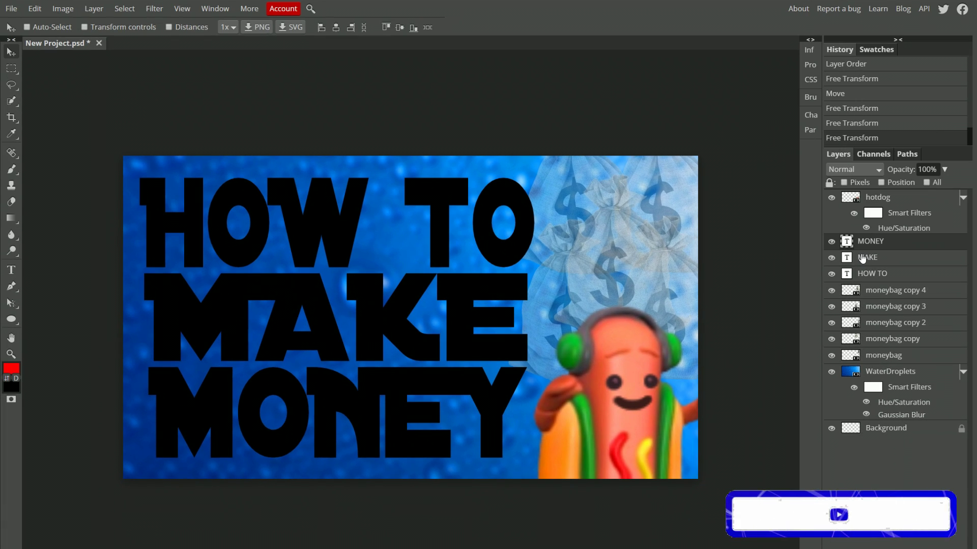
left_click(892, 258)
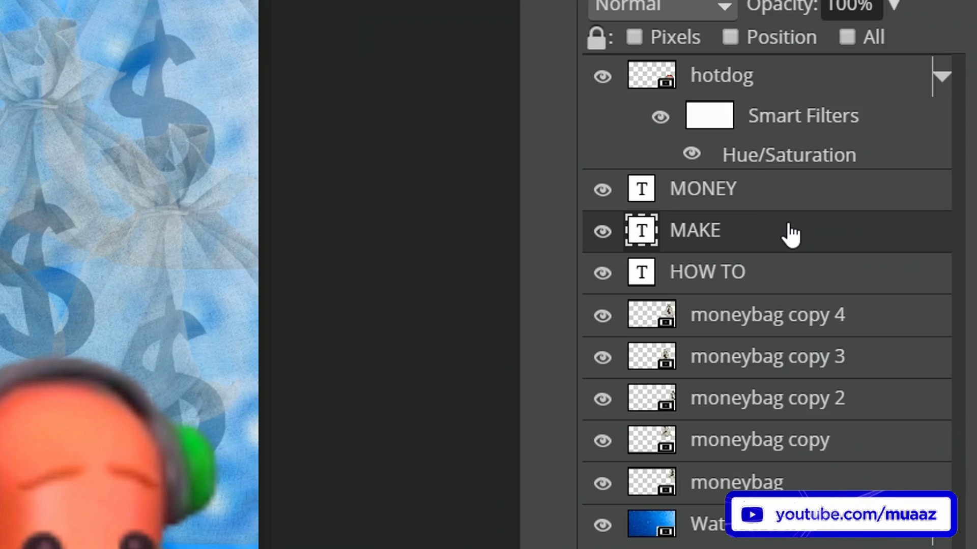
double_click(790, 235)
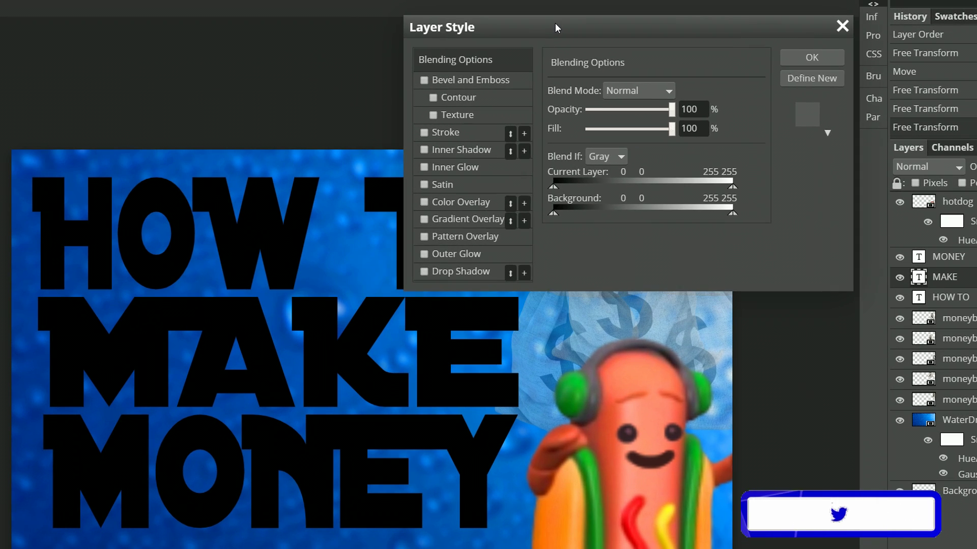
left_click_drag(555, 28, 656, 29)
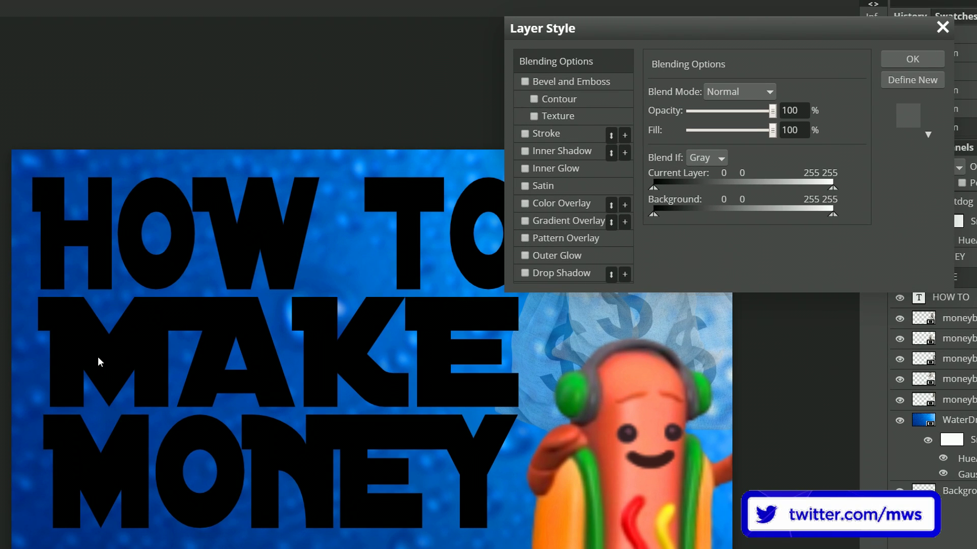
left_click(525, 204)
left_click(567, 203)
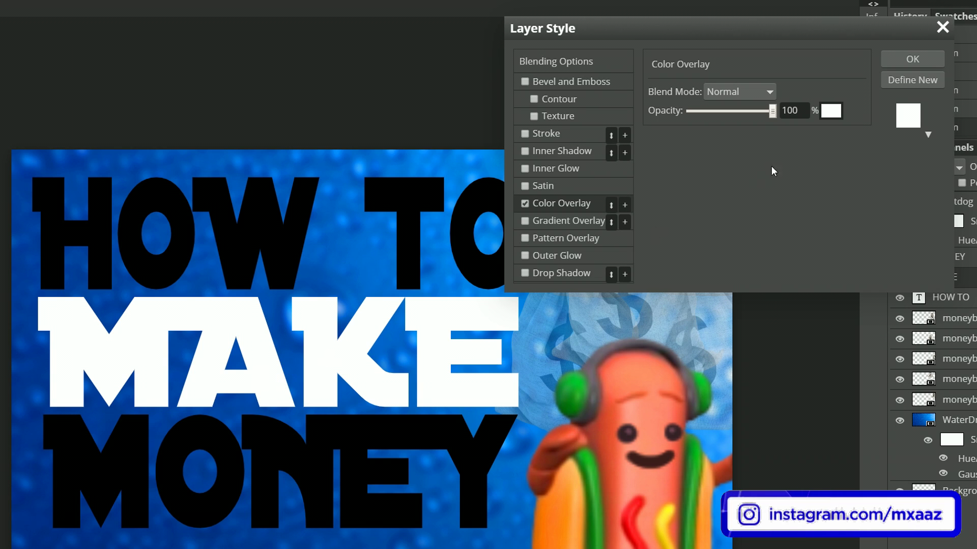
left_click(832, 111)
mouse_move(150, 94)
left_mouse_down()
mouse_move(172, 87)
mouse_move(32, 137)
mouse_move(57, 266)
mouse_move(48, 119)
mouse_move(0, 93)
left_mouse_up()
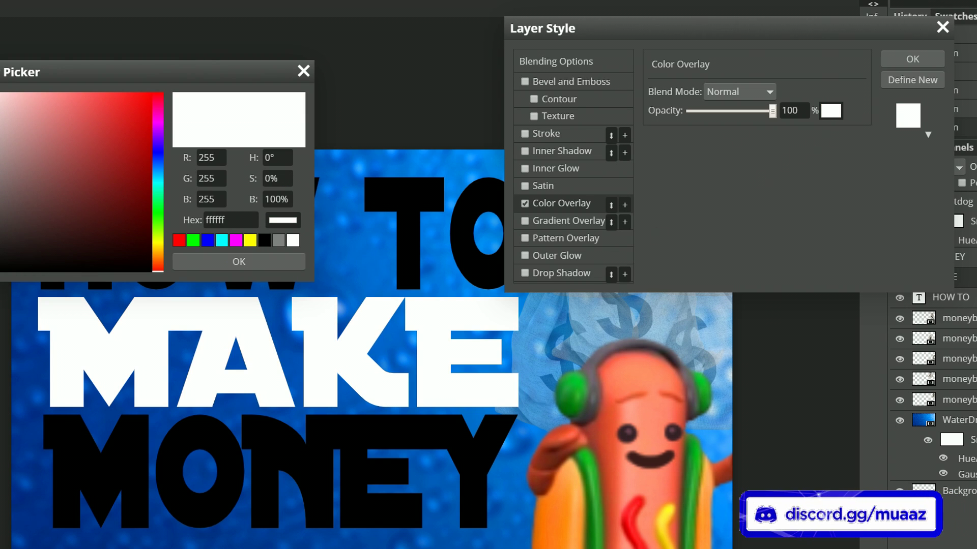
left_click(239, 261)
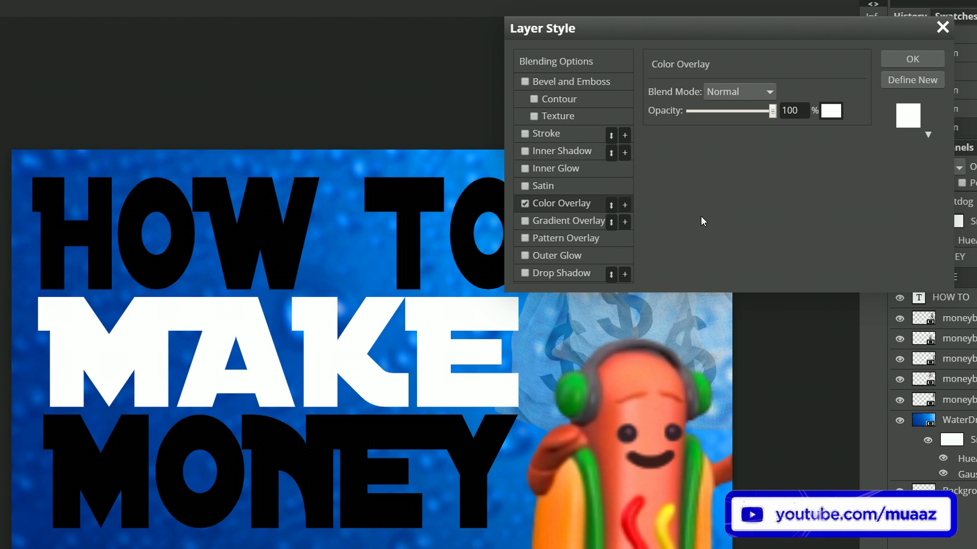
Add a thickened black outside stroke and a Multiply drop shadow with 27 px distance, 13 px size and reduced opacity to MAKE
left_click(548, 132)
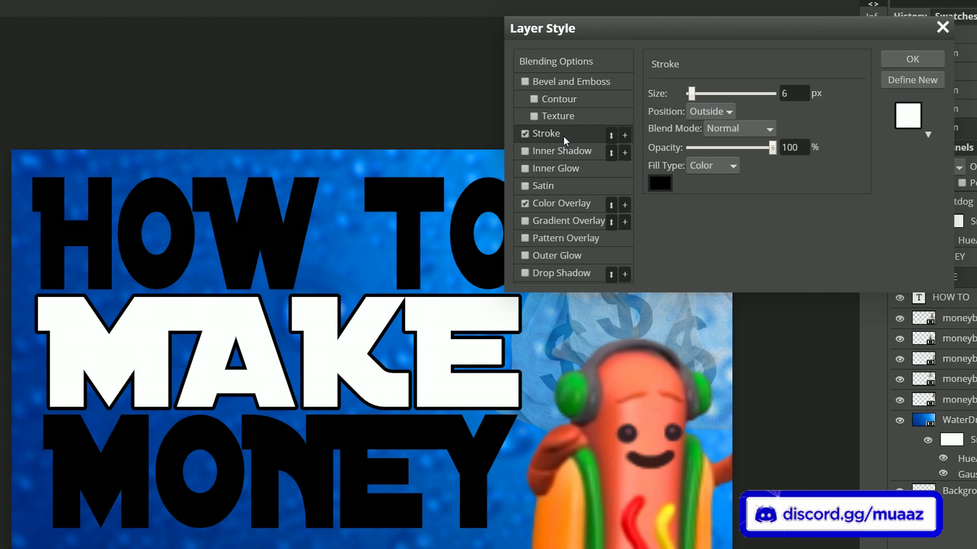
left_click_drag(691, 93, 693, 93)
left_click(561, 203)
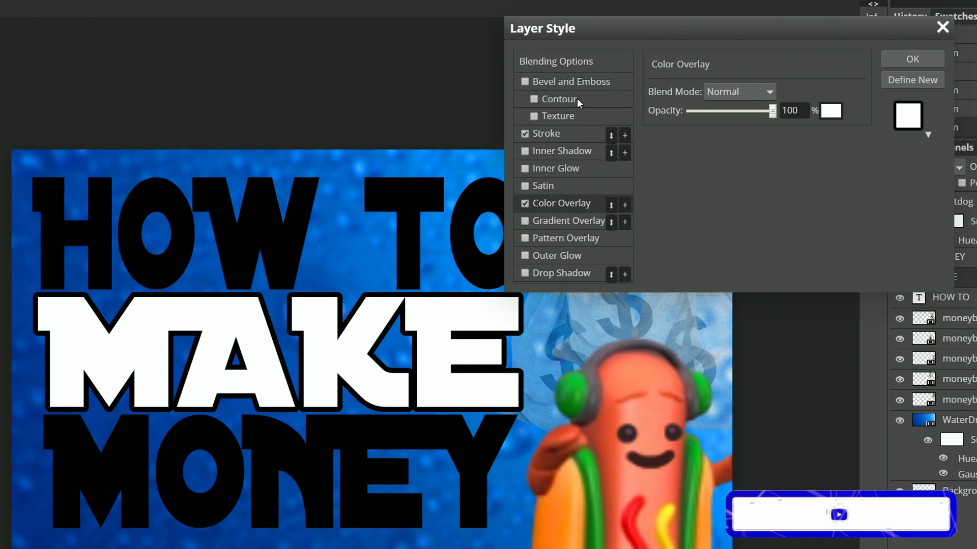
left_click(569, 271)
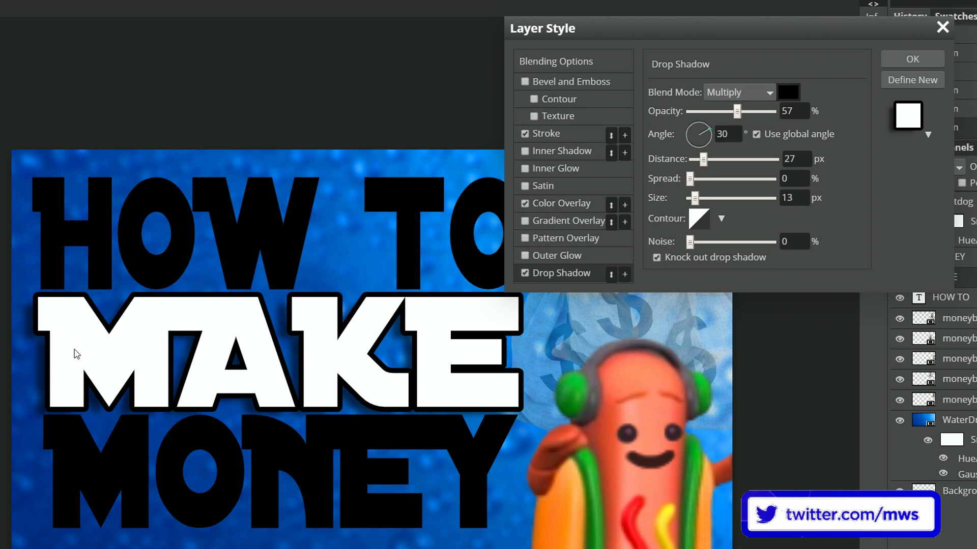
left_click_drag(737, 111, 723, 111)
left_click(899, 60)
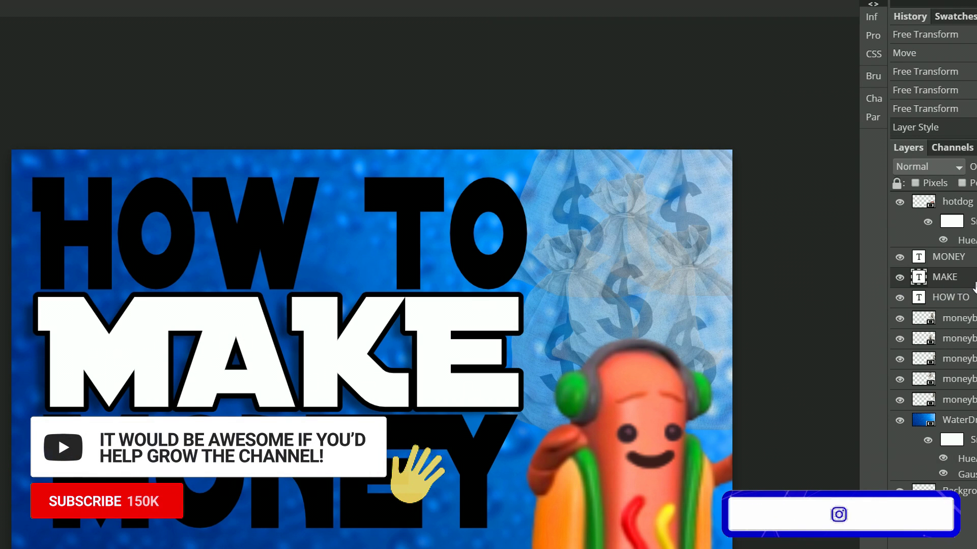
Copy the layer style of MAKE and paste it onto the MONEY text layer
right_click(936, 277)
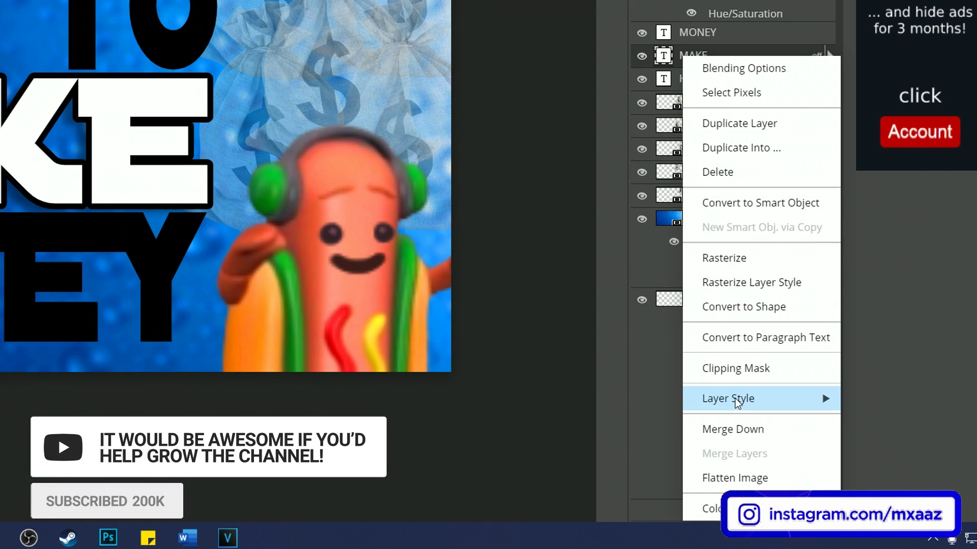
mouse_move(734, 398)
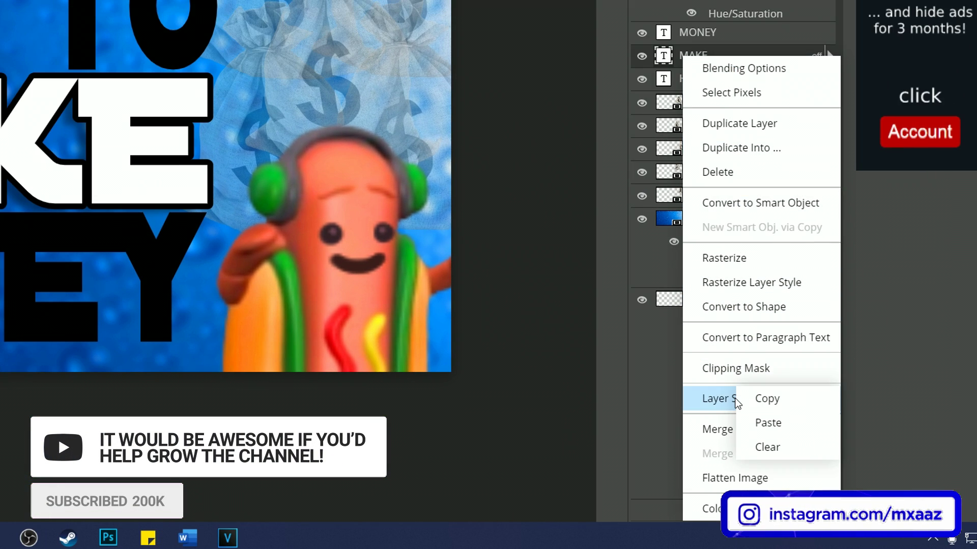
left_click(768, 399)
left_click(734, 33)
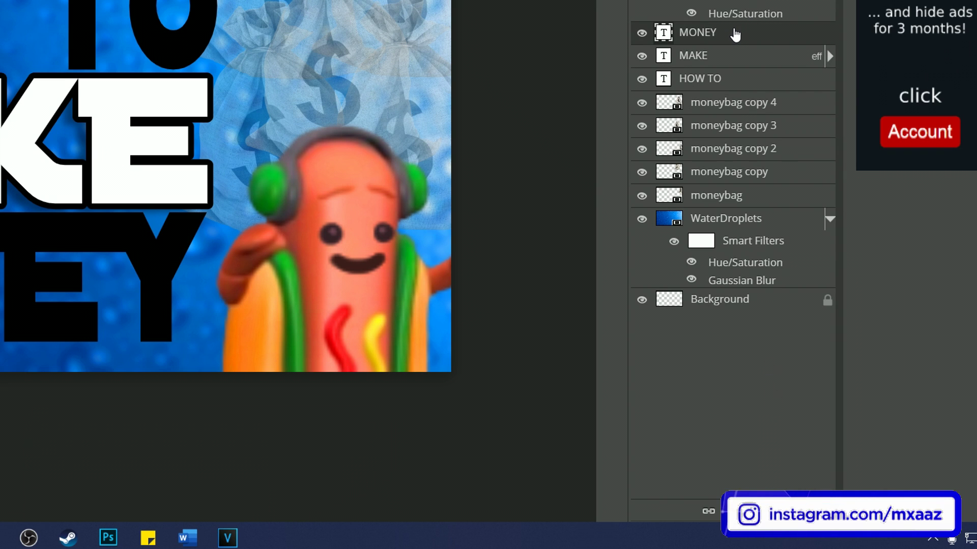
right_click(733, 33)
mouse_move(744, 371)
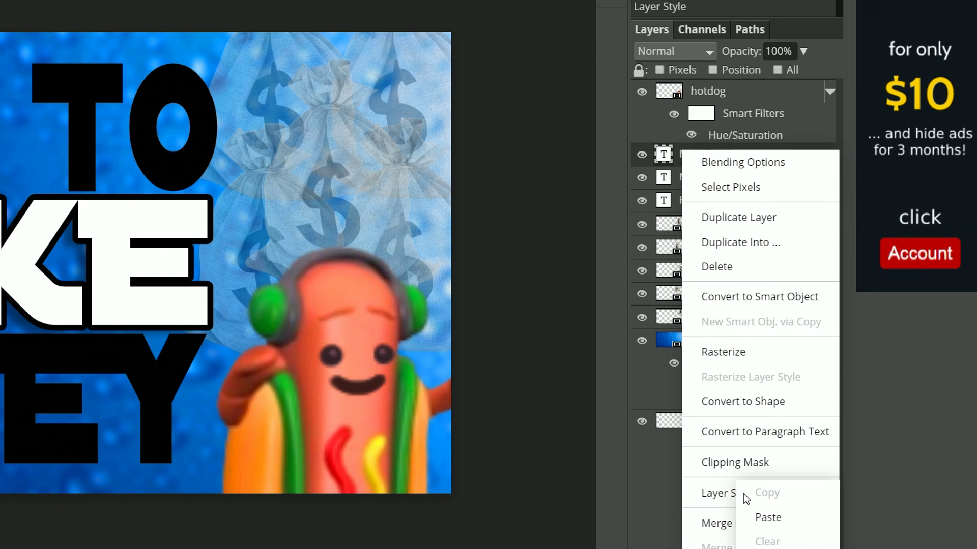
left_click(768, 518)
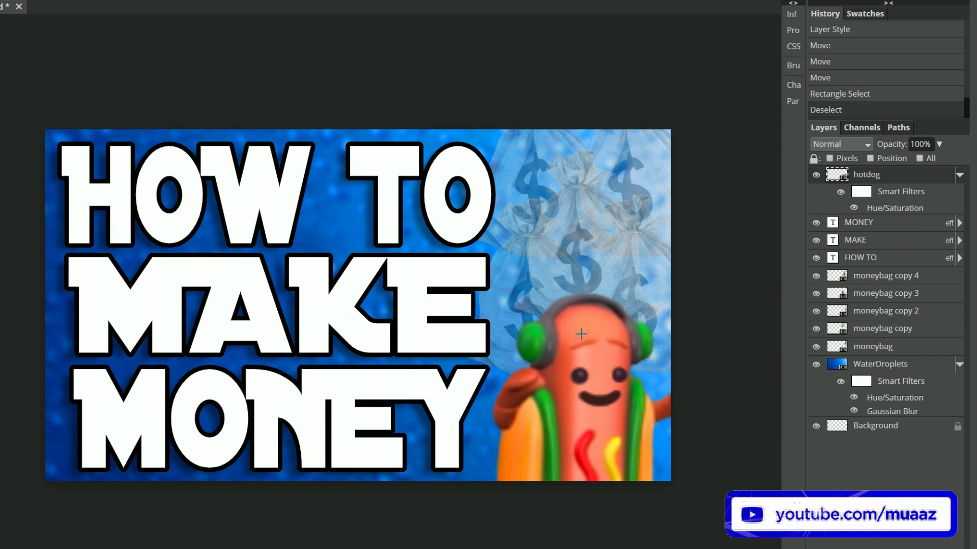
left_click_drag(439, 241, 712, 530)
left_click_drag(492, 130, 700, 303)
left_click(573, 206)
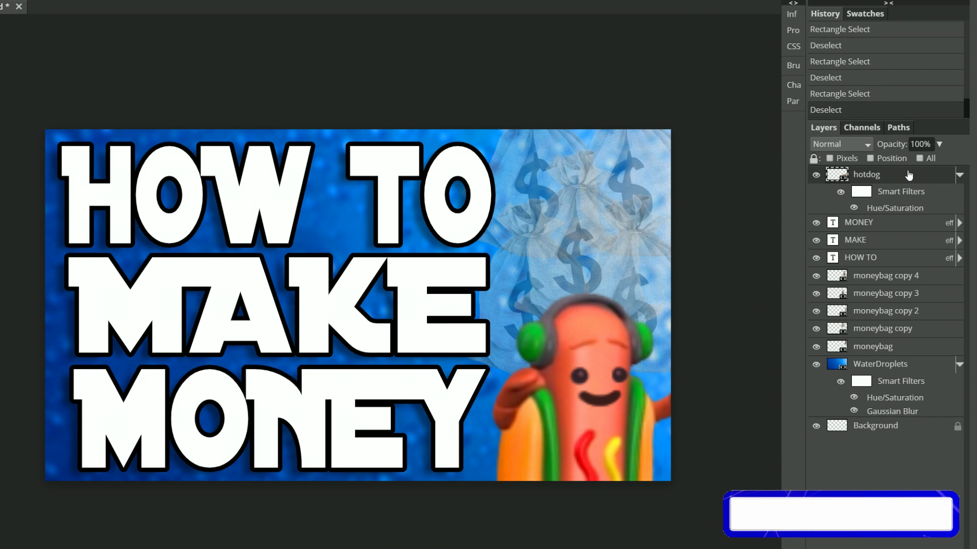
left_click_drag(479, 290, 671, 482)
left_click(616, 381)
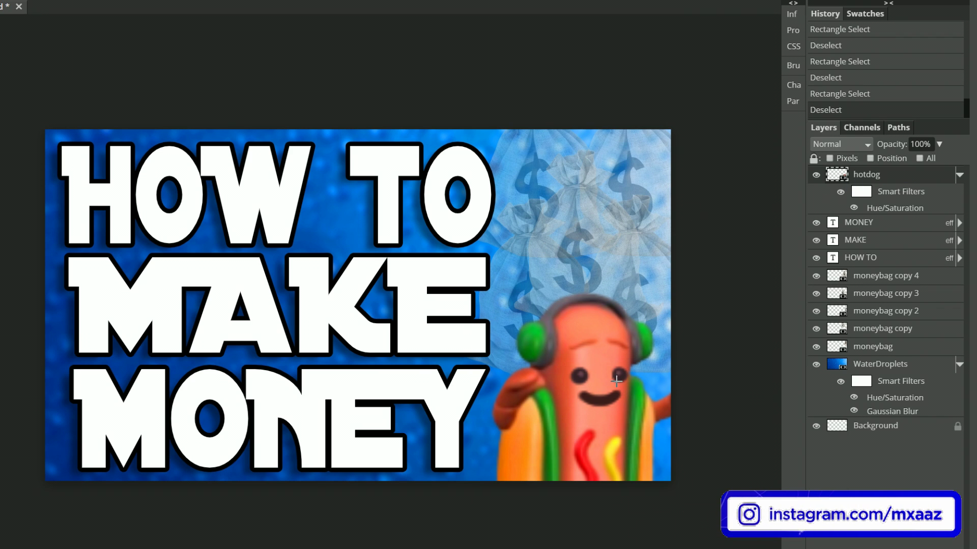
Add a pale yellow Outer Glow to the hotdog layer with Screen blending, 100% opacity, 10% spread and 52 px size
double_click(896, 185)
left_click_drag(234, 58, 628, 32)
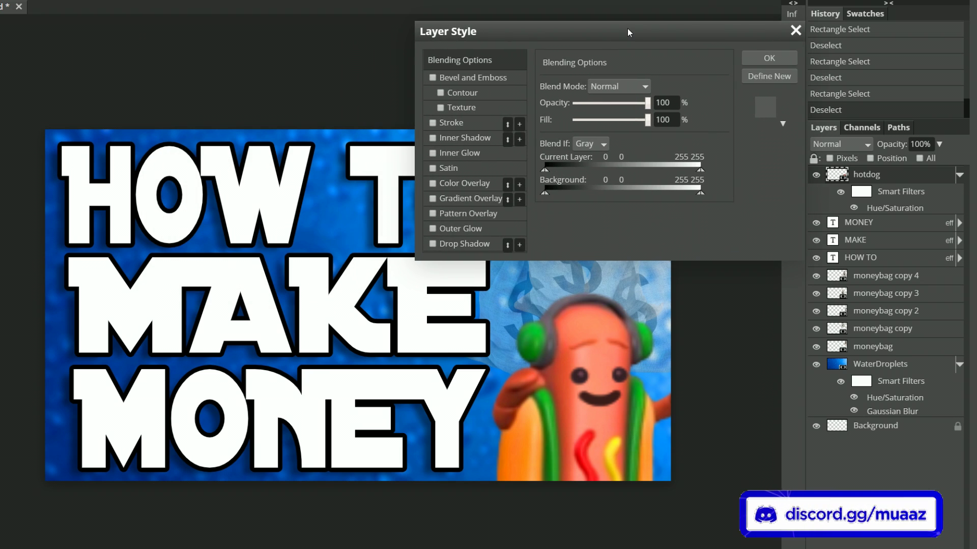
left_click(480, 229)
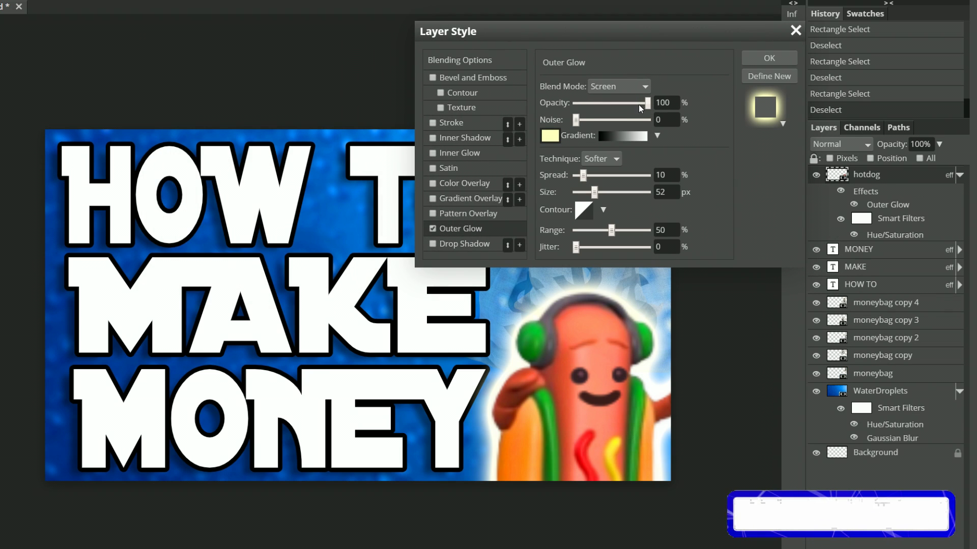
left_click_drag(647, 103, 677, 103)
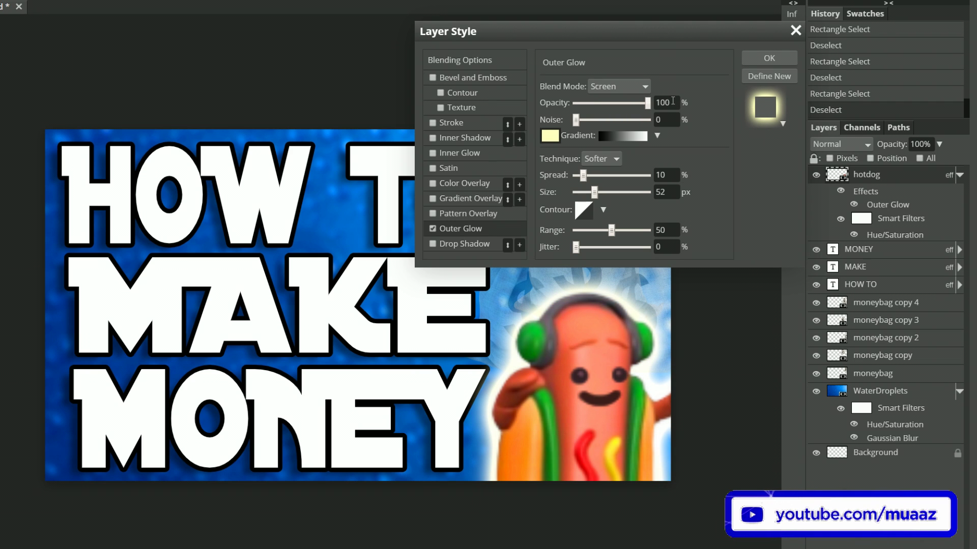
mouse_move(652, 31)
left_mouse_down()
mouse_move(258, 1)
mouse_move(665, 38)
left_mouse_up()
key("Return")
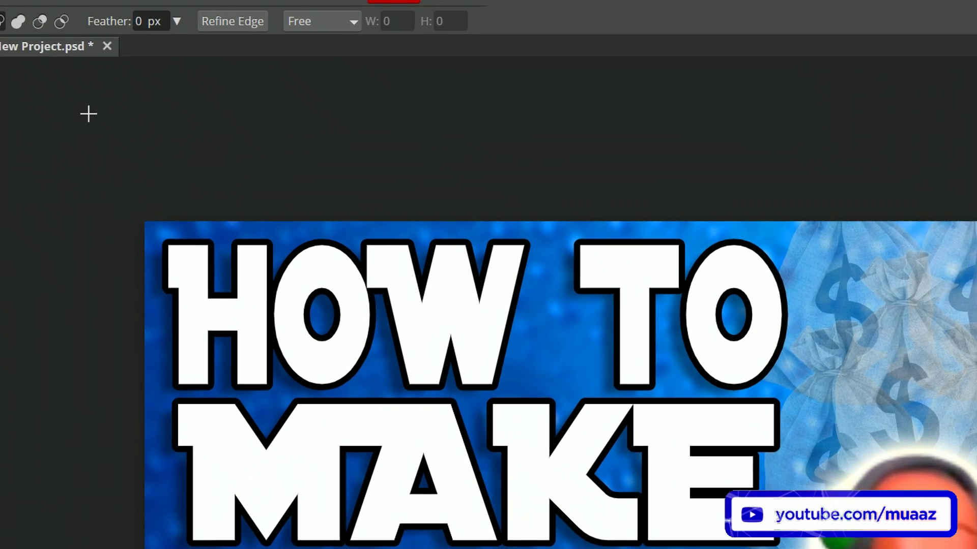
left_click(6, 7)
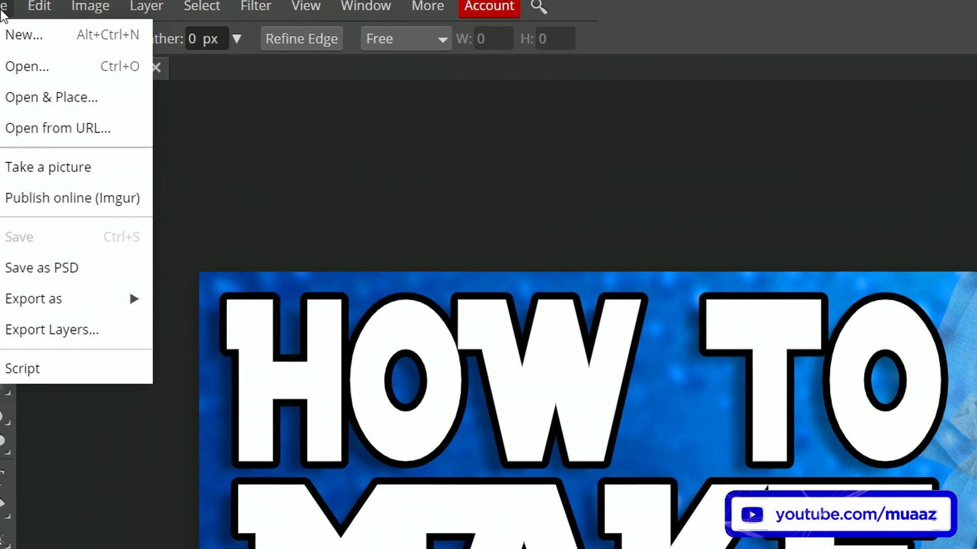
mouse_move(129, 342)
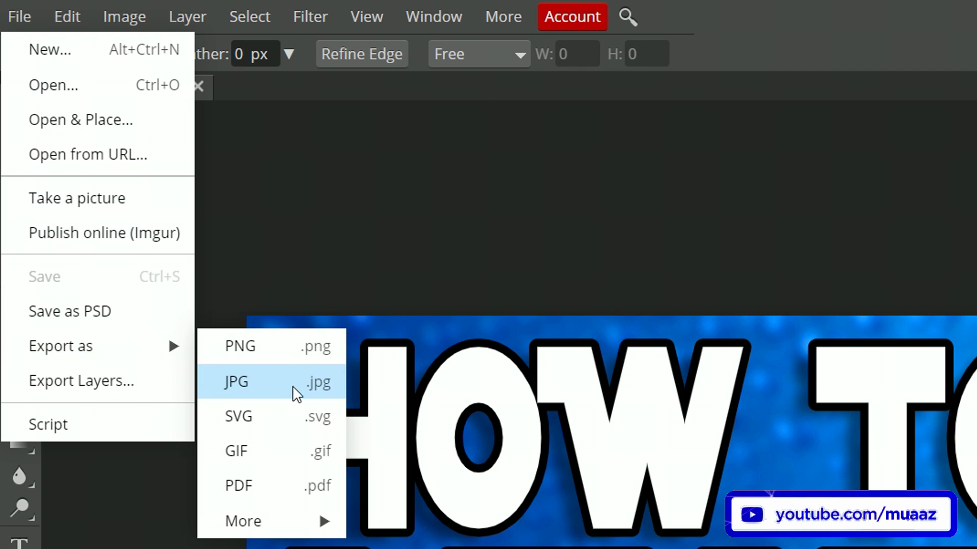
left_click(286, 346)
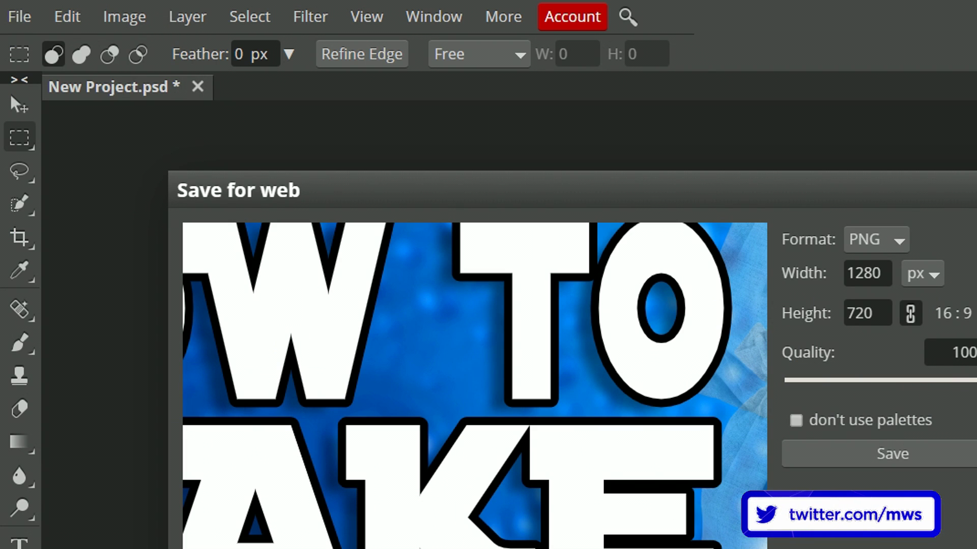
key("Escape")
Save the project as a PSD named New Project on the Desktop
left_click(20, 18)
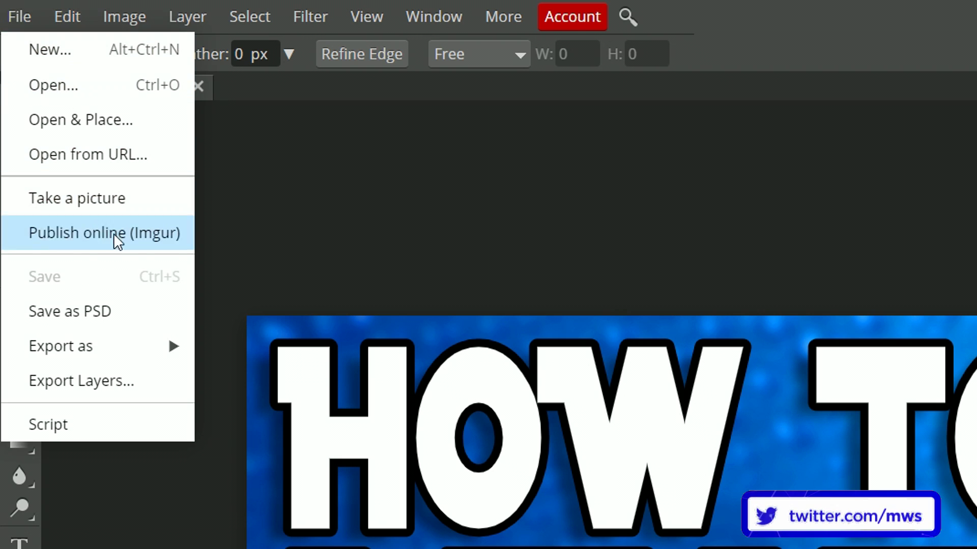
left_click(90, 326)
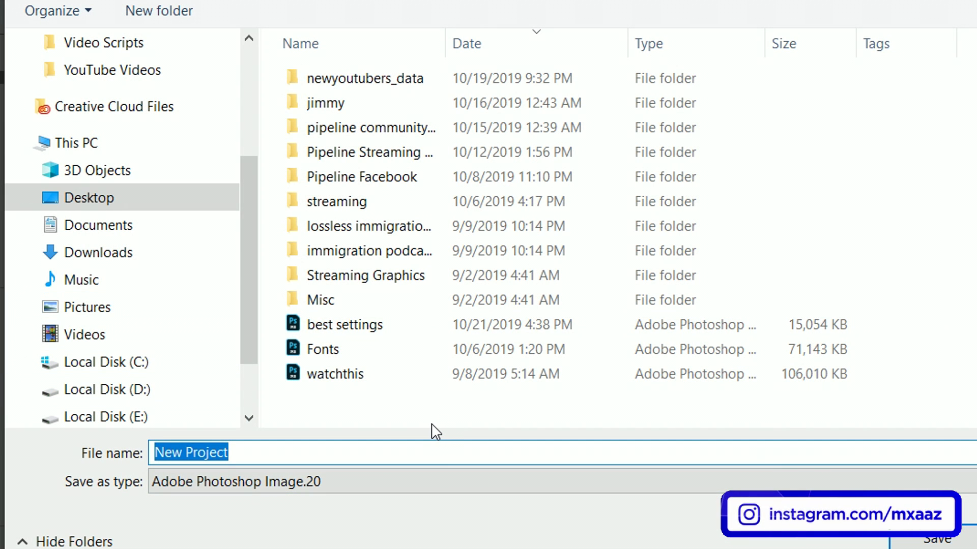
left_click(921, 539)
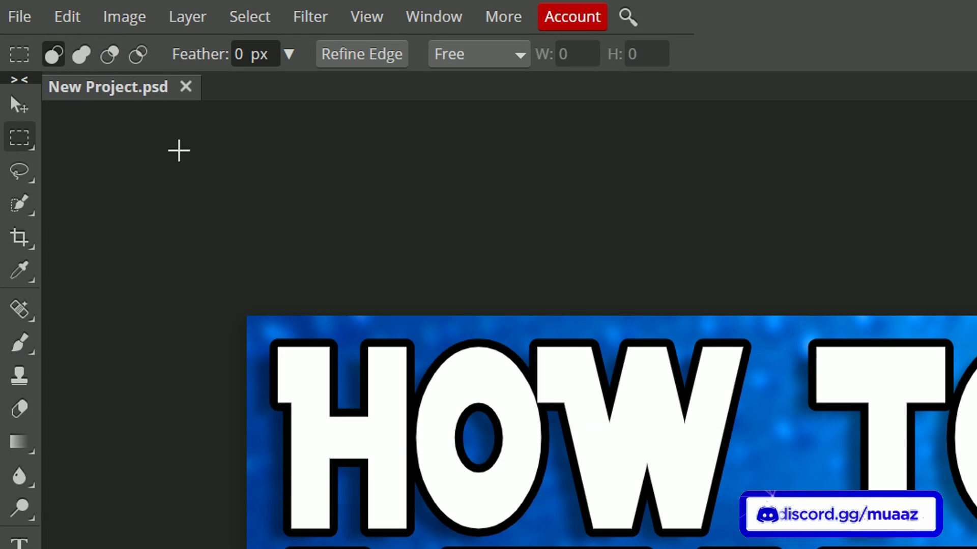
Export the thumbnail as a 1280 x 720 PNG at 100% quality, saved as New Project on the Desktop
left_click(20, 16)
mouse_move(148, 354)
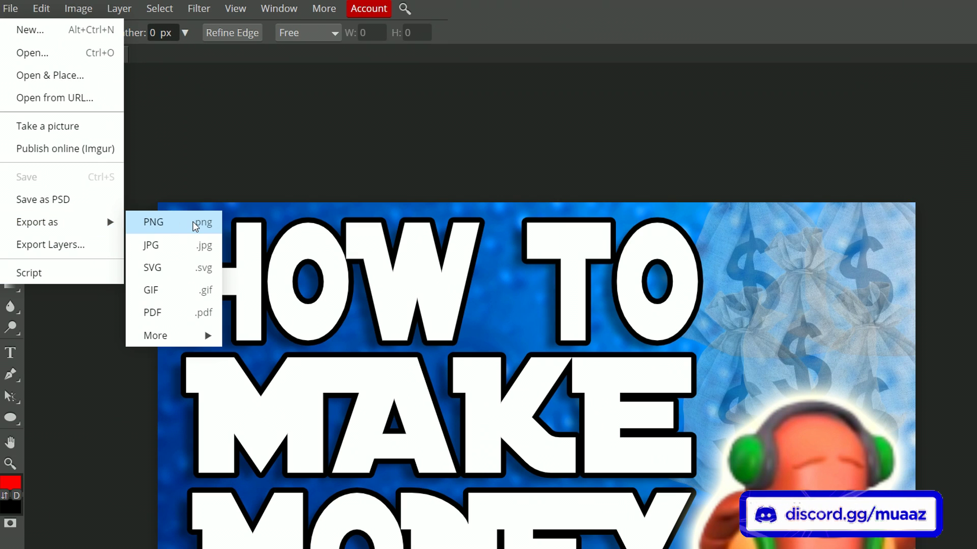
left_click(194, 227)
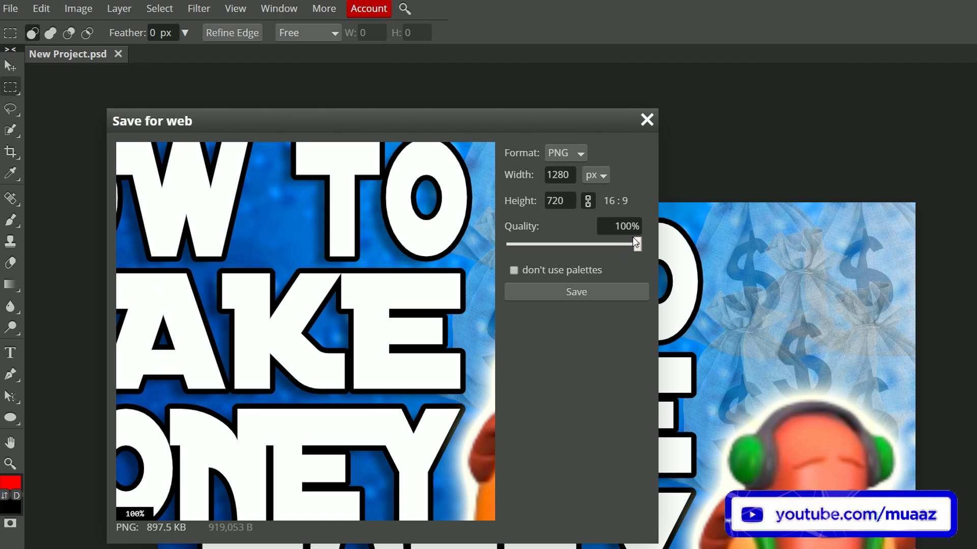
left_click(593, 292)
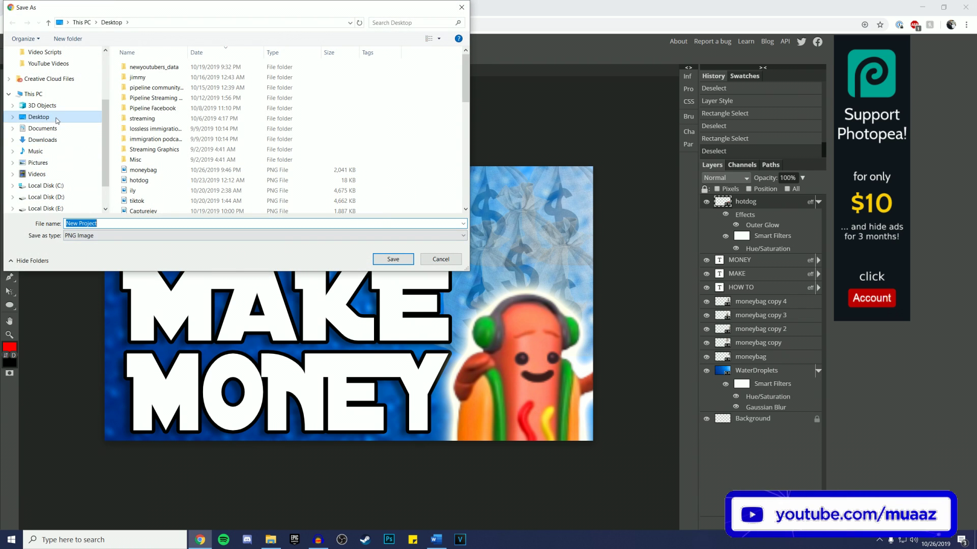
key("Return")
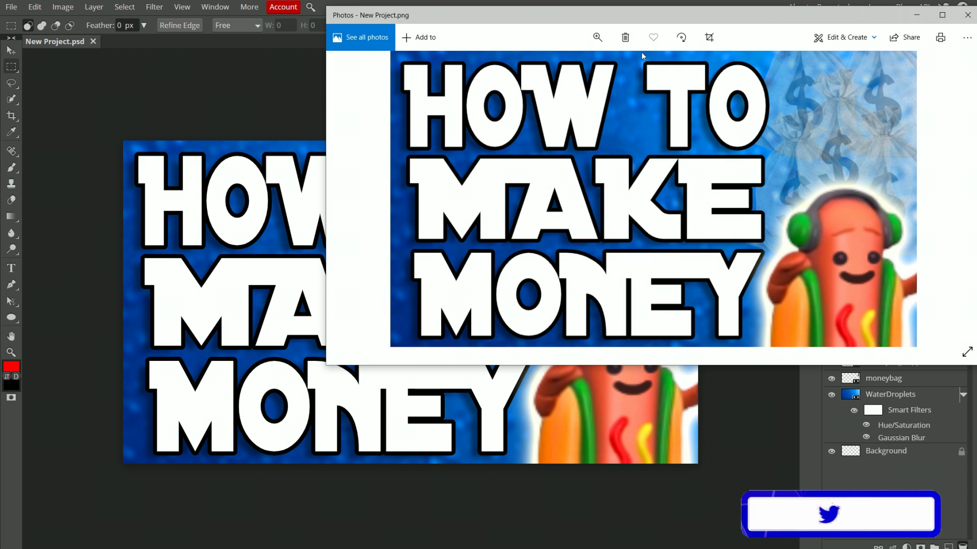
Check the exported New Project.png in the Photos viewer, close it and return to the project
left_click_drag(667, 15, 409, 123)
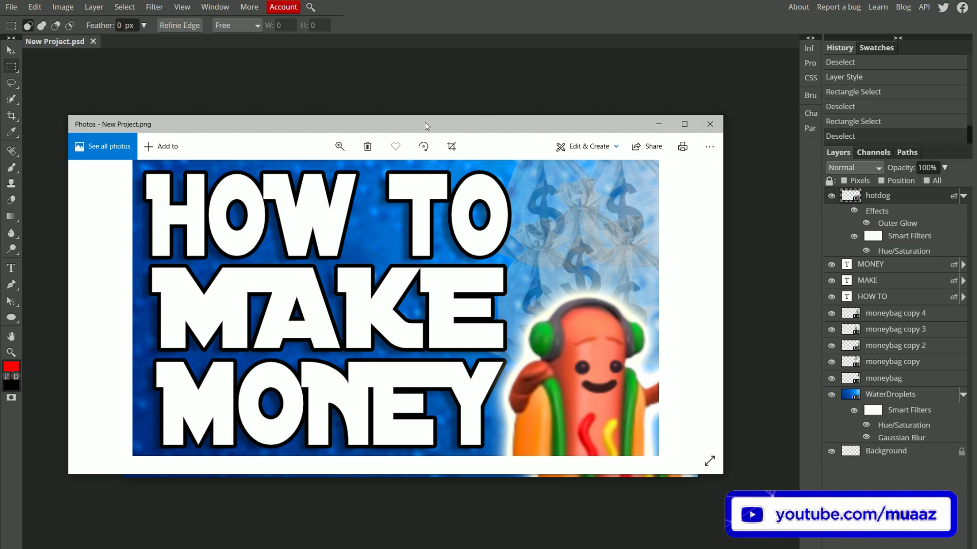
left_click(709, 124)
left_click_drag(578, 234, 517, 153)
left_click(448, 382)
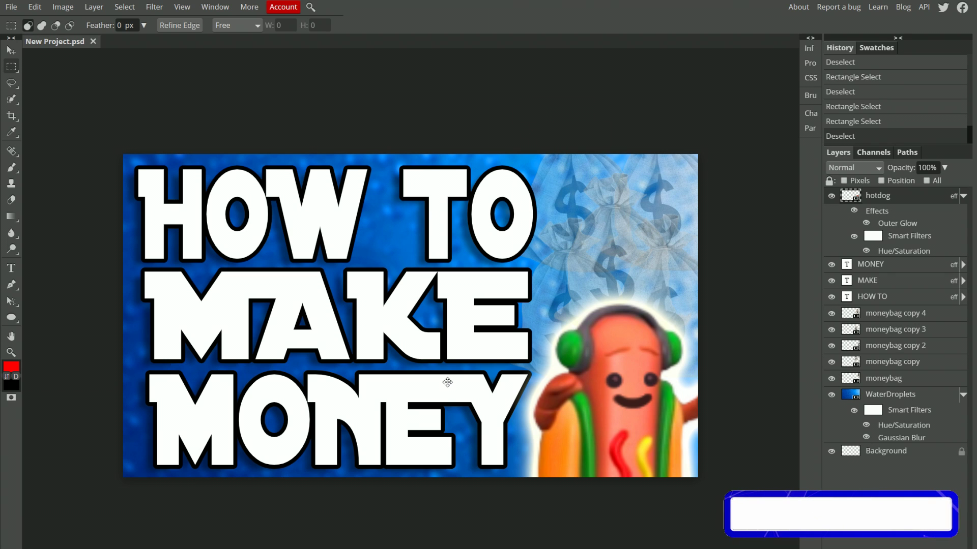
Draw an unfilled ellipse with a red 25.3 px stroke and position it as a ring around the hotdog's face
right_click(11, 319)
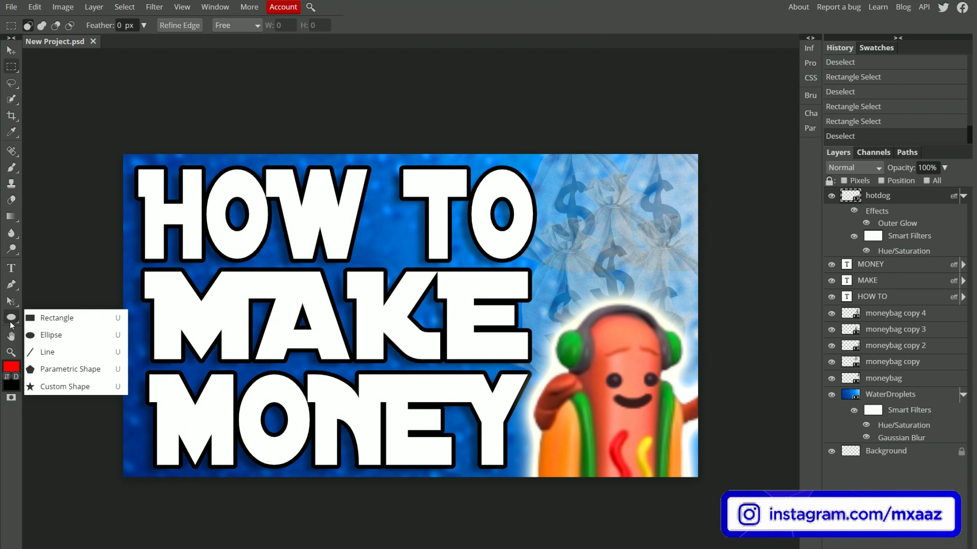
left_click(75, 339)
left_click_drag(570, 305, 511, 246)
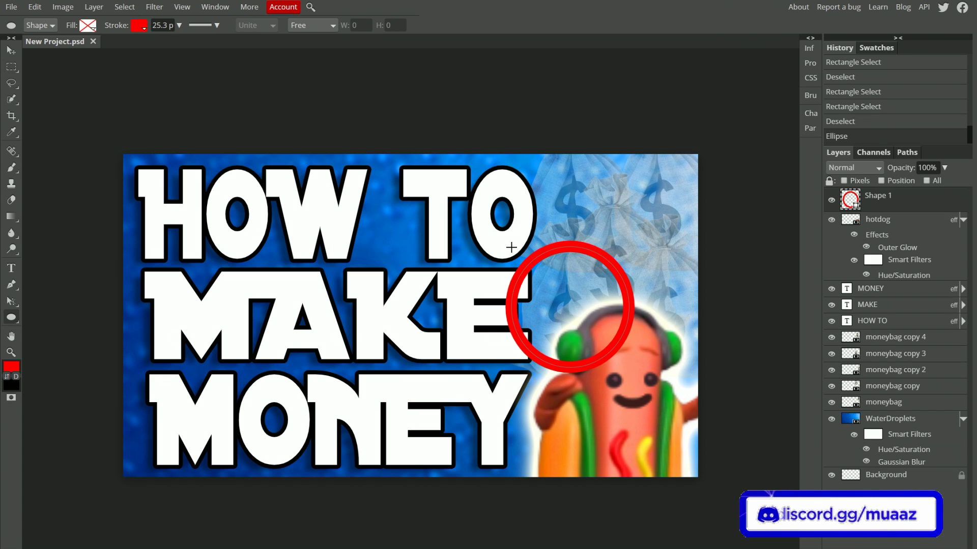
left_click(11, 49)
left_click_drag(594, 250, 638, 309)
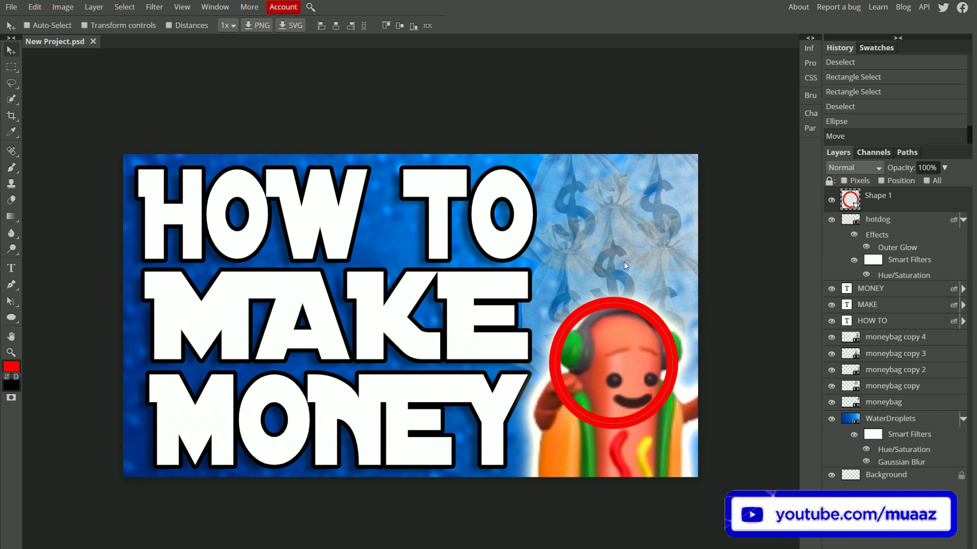
right_click(11, 249)
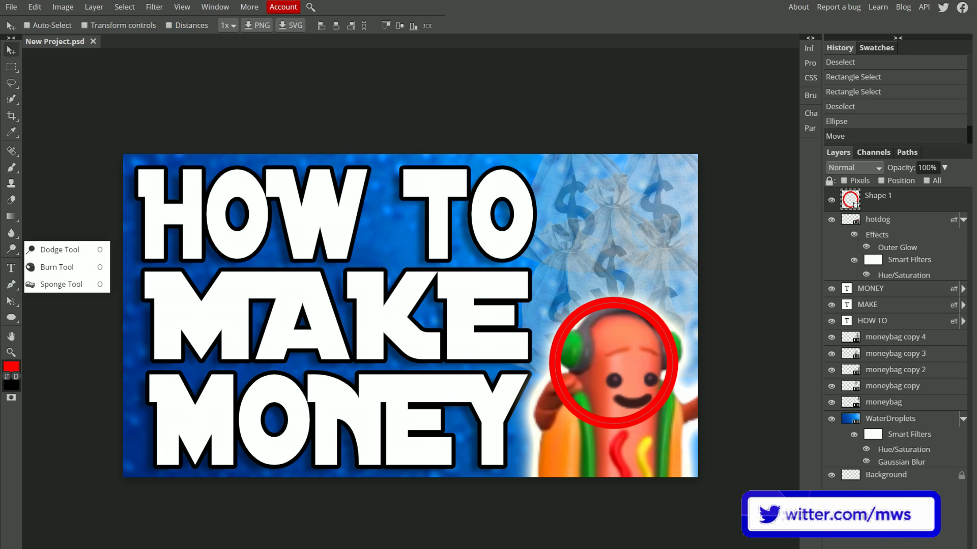
right_click(11, 301)
left_click_drag(640, 306, 644, 313)
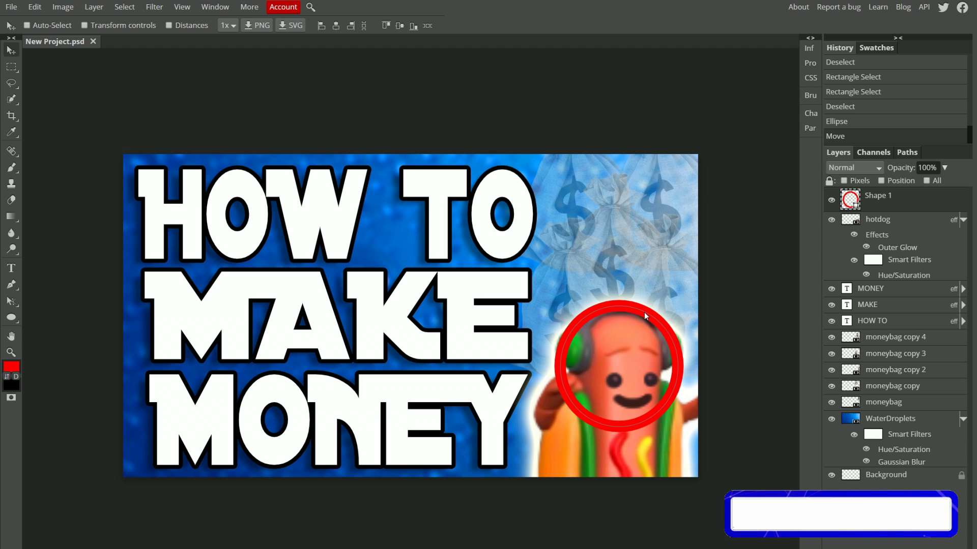